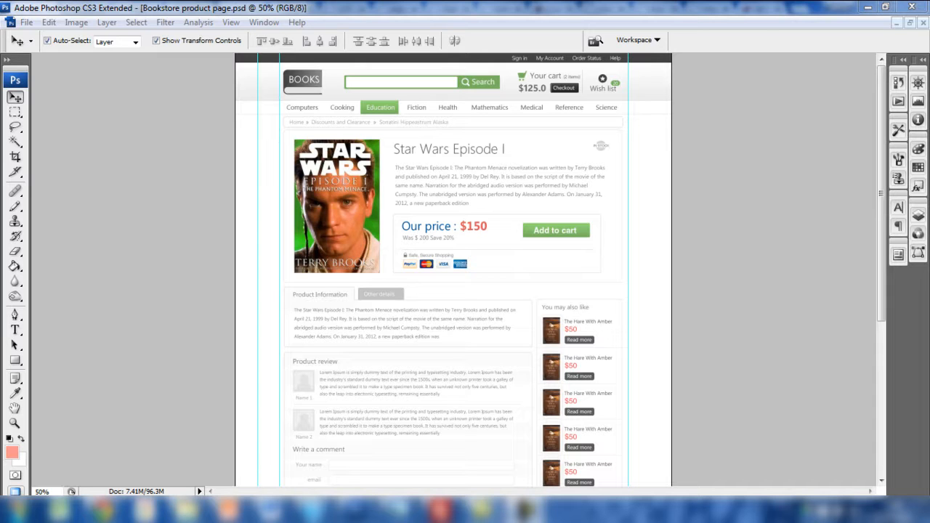
- View the Bookstore-product-page mockup in Windows Photo Viewer and switch to the WordPress Add Plugins page in Chrome
left_click(399, 512)
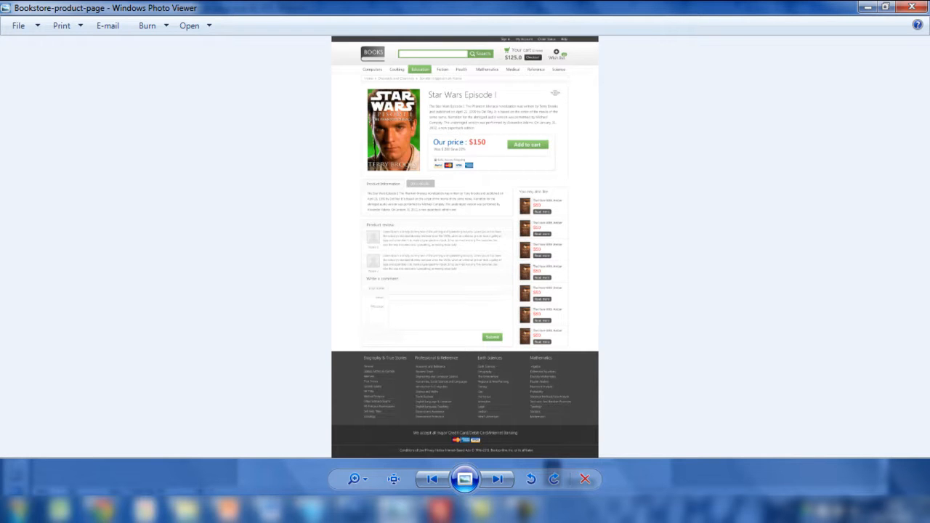
left_click(103, 512)
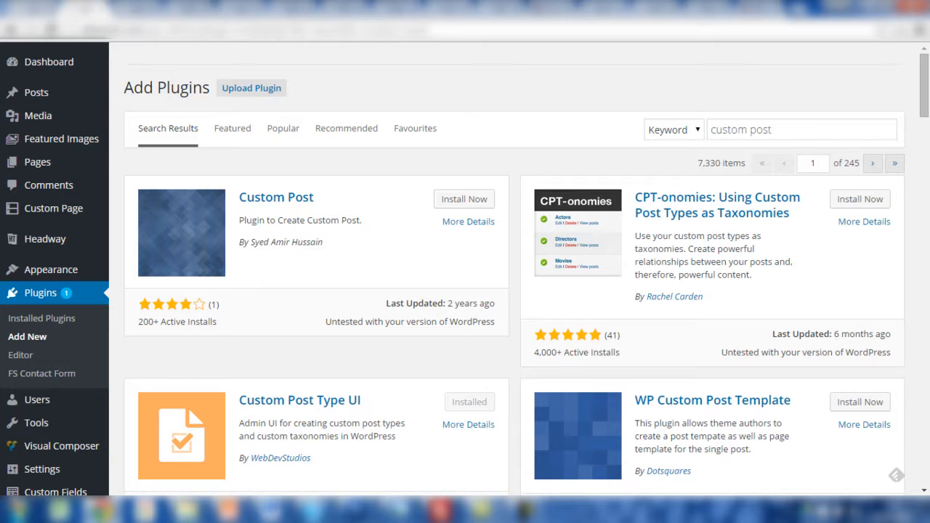
- Open the CPT UI Add New Post Type form and examine its slug, label and description fields and starter notes
left_click(137, 9)
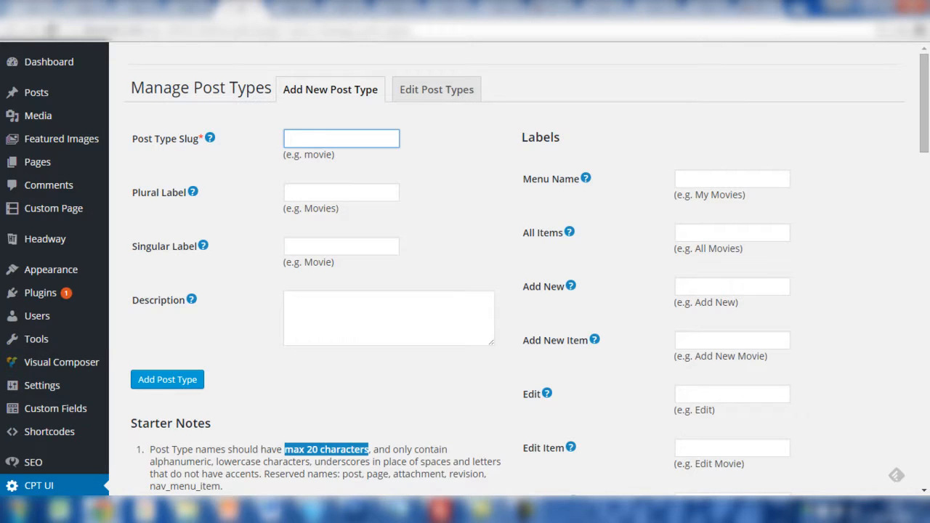
scroll(465, 276, "down", 1)
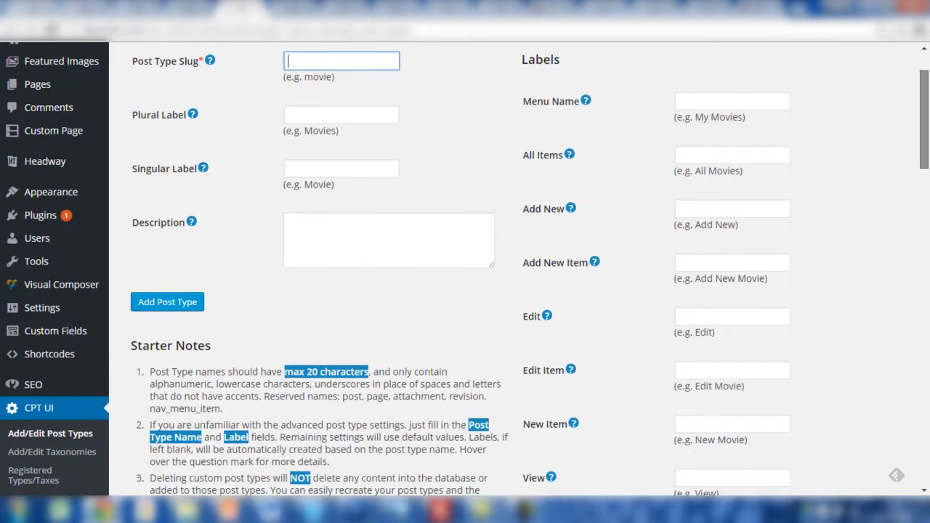
scroll(465, 270, "down", 1)
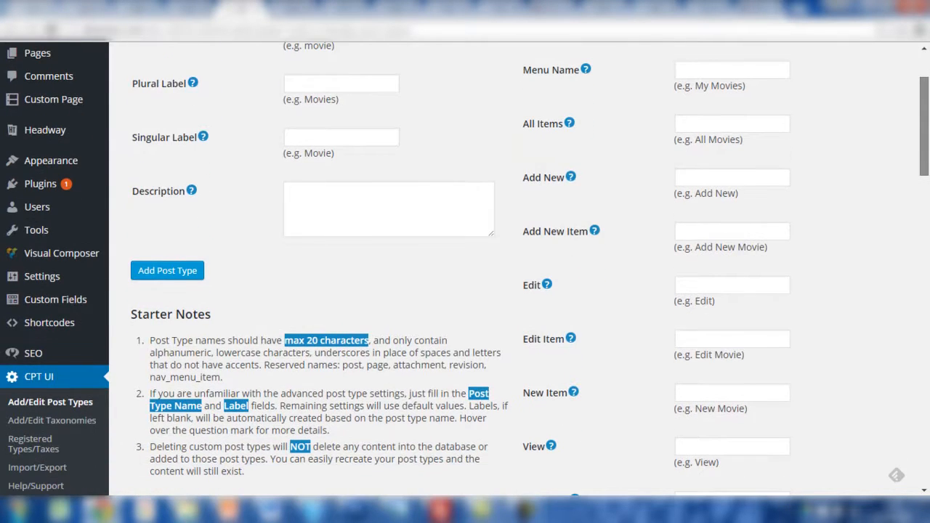
scroll(465, 269, "down", 1)
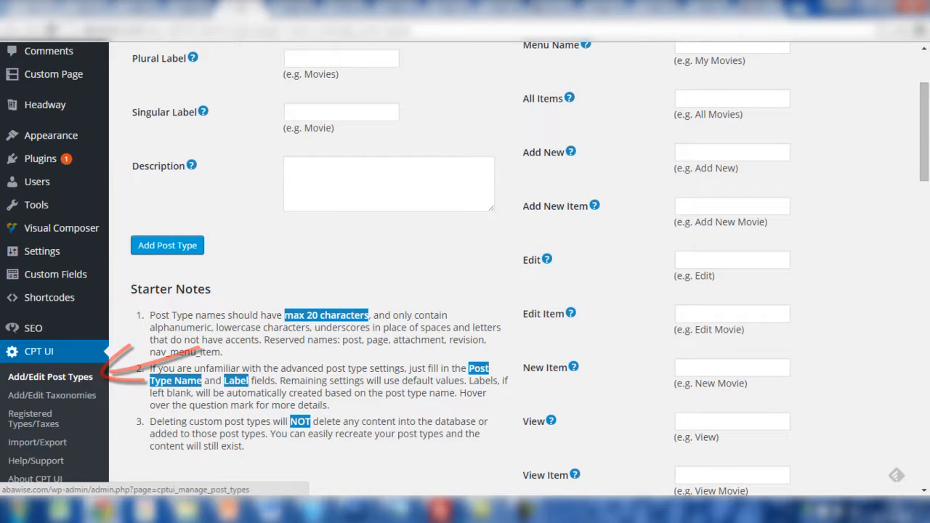
- Examine the CPT UI Add New Taxonomy form, including its labels, post type attachment options and starter notes
left_click_drag(924, 131, 924, 103)
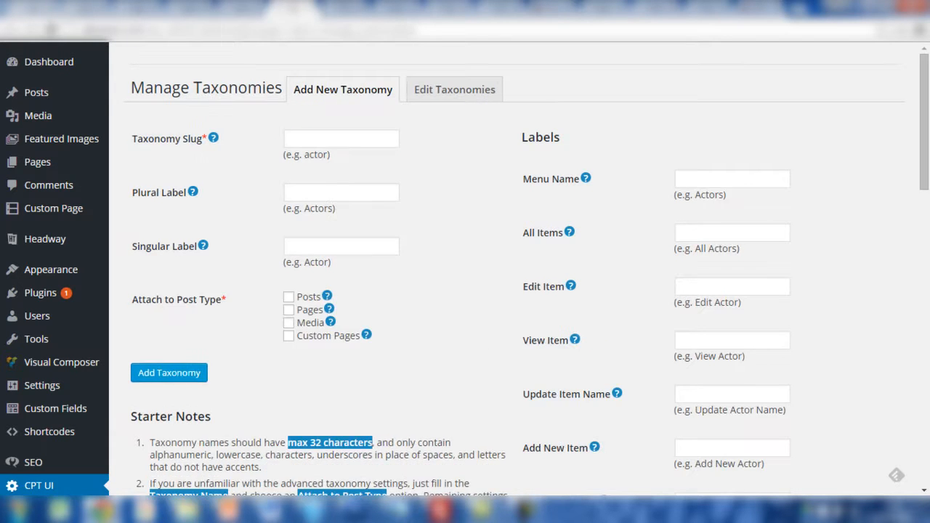
left_click_drag(924, 122, 923, 171)
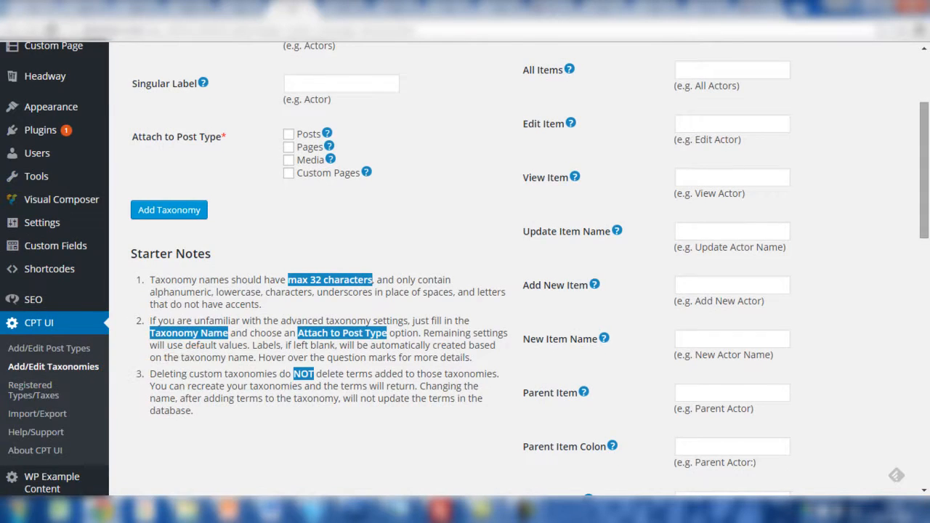
scroll(465, 269, "up", 3)
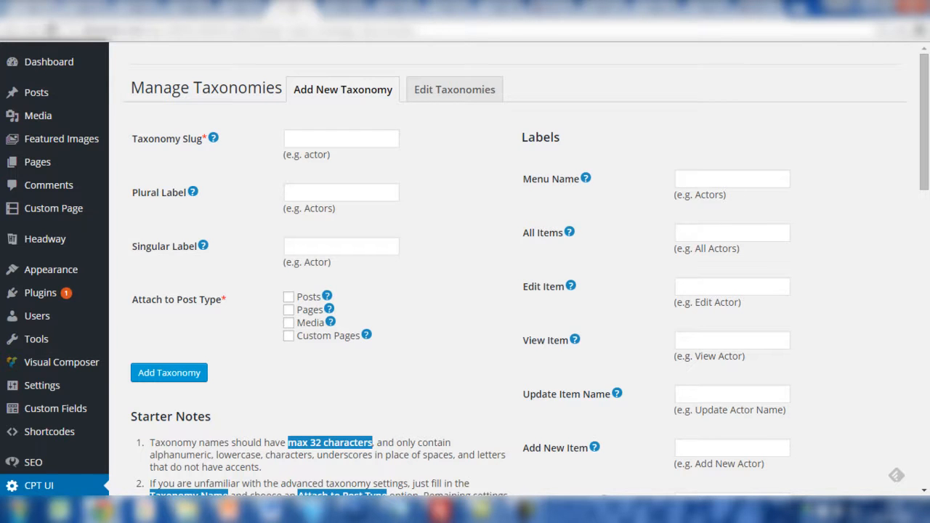
- Choose the paintbrush icon for Custom Pages in the CPT Custom Icon Settings
left_click(345, 8)
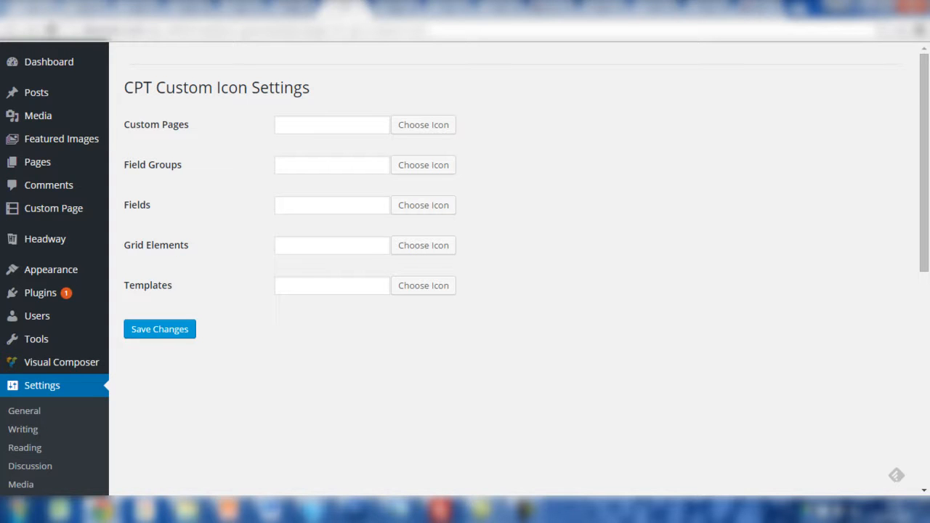
left_click_drag(124, 124, 189, 125)
mouse_move(53, 208)
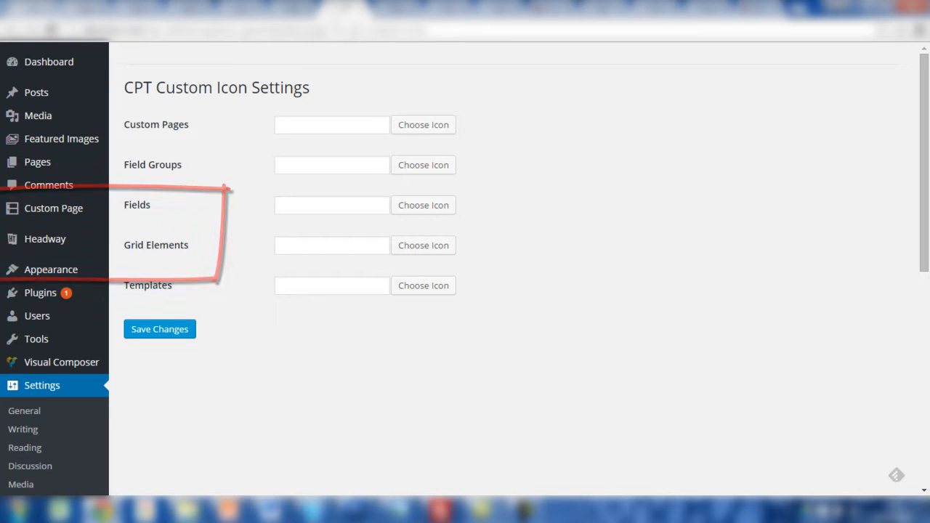
left_click(423, 124)
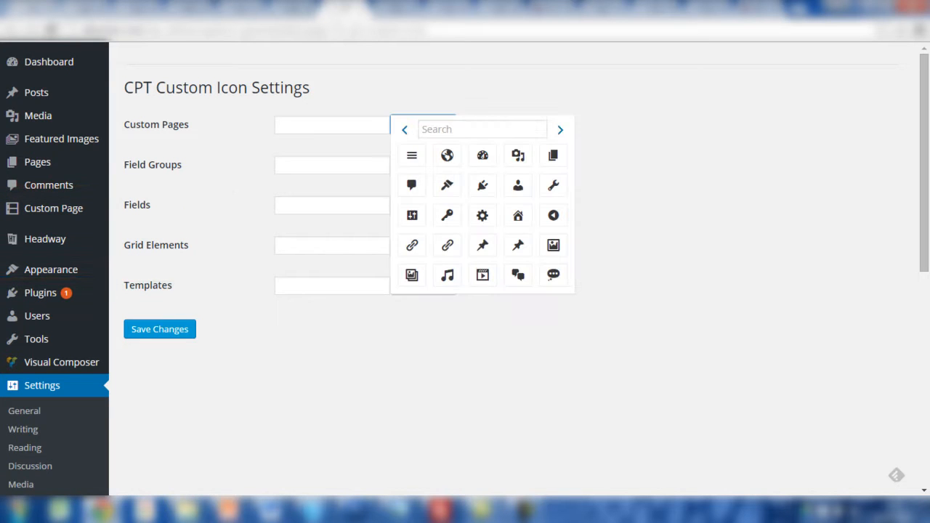
left_click(447, 184)
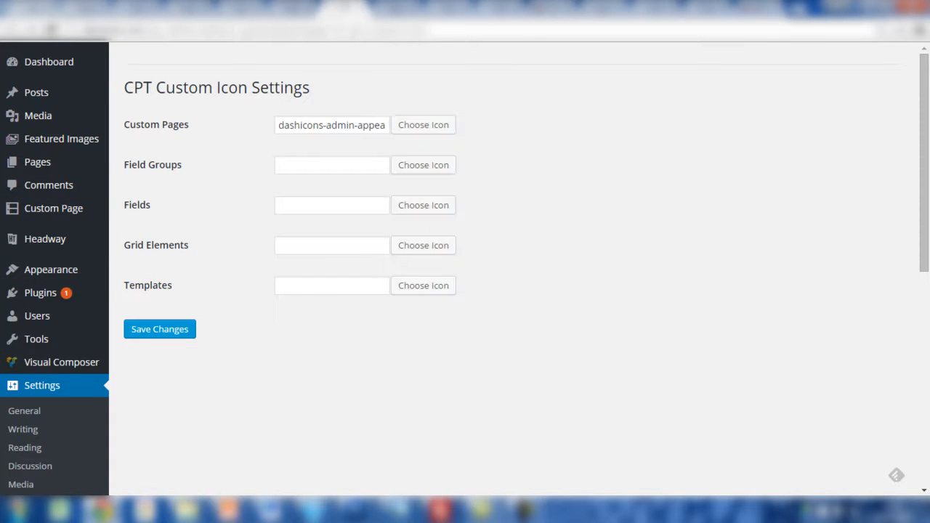
mouse_move(53, 208)
- Open the Add New Field Group page in Custom Fields and add a first field to the untitled group
left_click(402, 10)
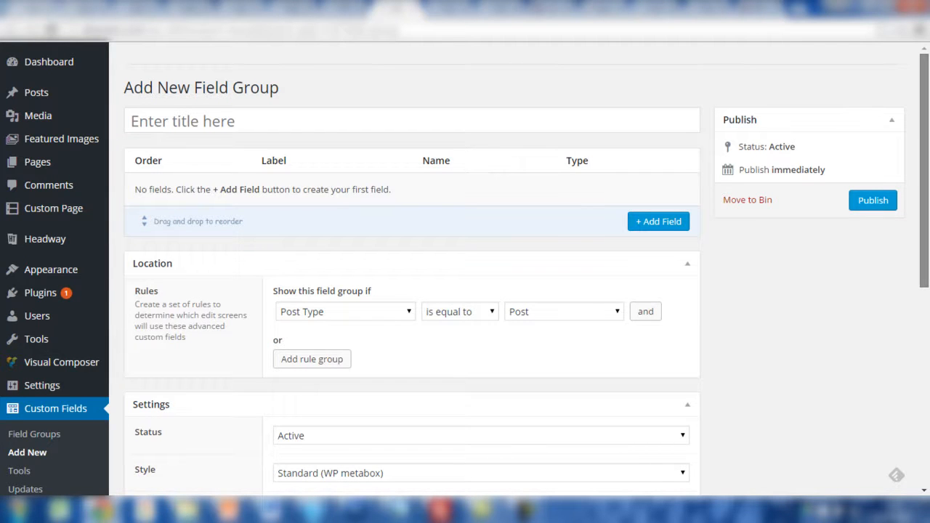
scroll(465, 275, "down", 1)
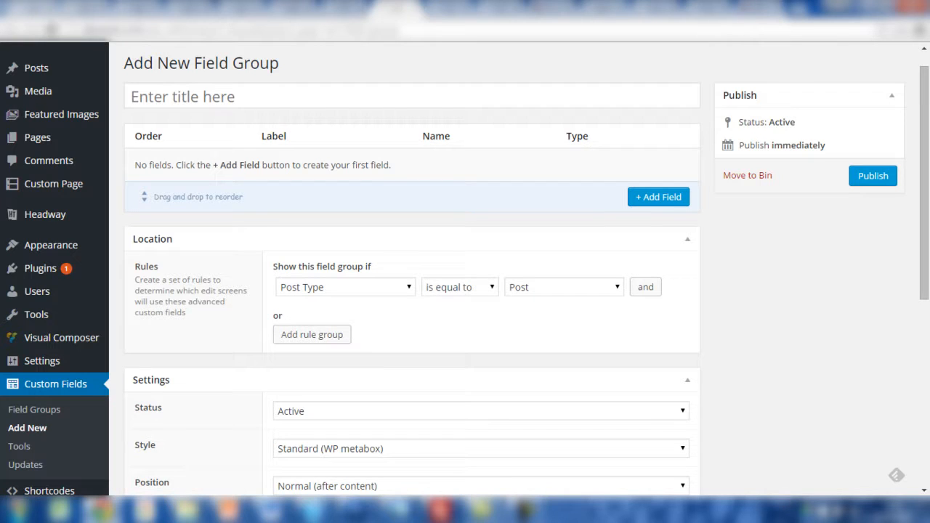
left_click(218, 96)
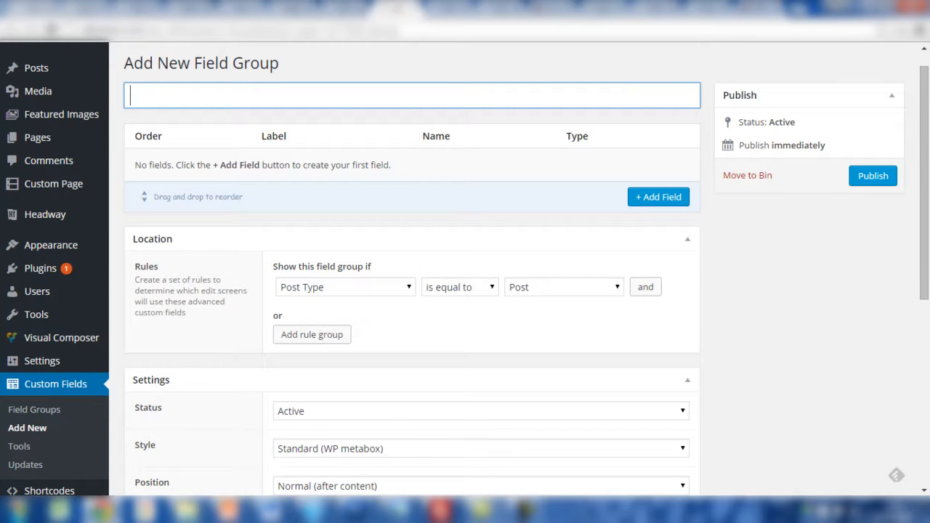
left_click(658, 197)
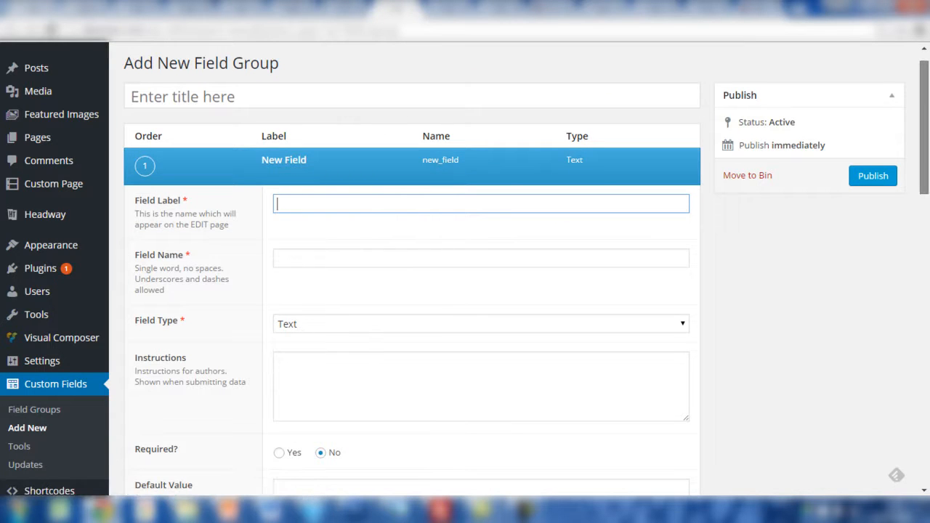
- Look through the field types available for the new field and leave the list without choosing another type
left_click_drag(925, 127, 925, 141)
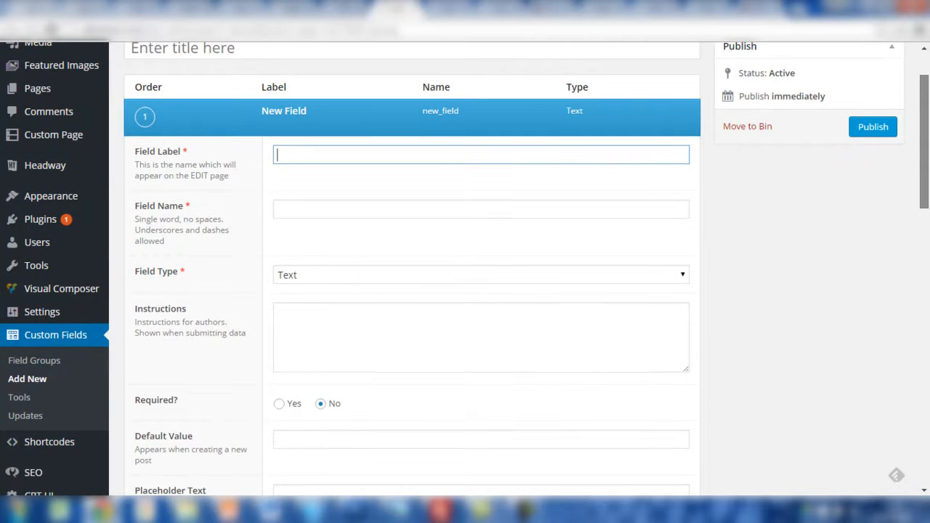
left_click(481, 274)
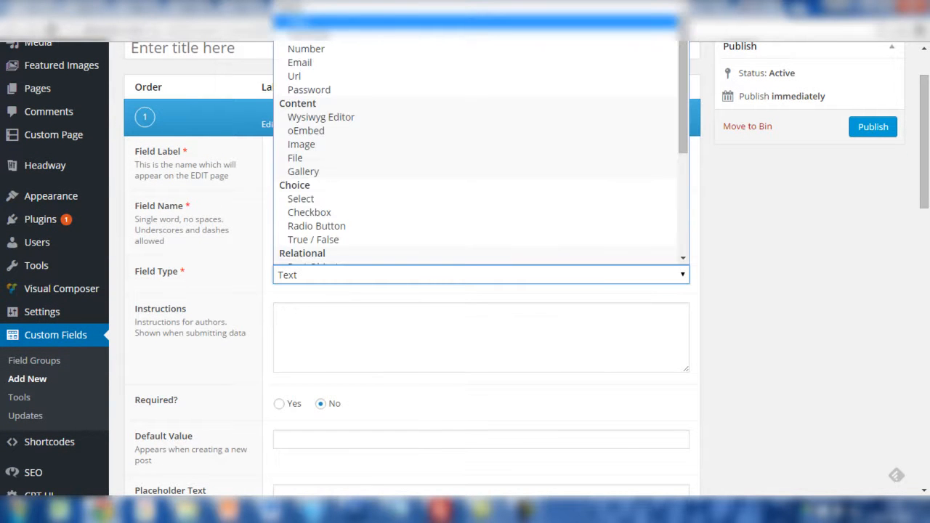
left_click(792, 240)
- Examine the new field's options, from instructions and default value down to conditional logic and wrapper attributes
left_click_drag(924, 142, 925, 174)
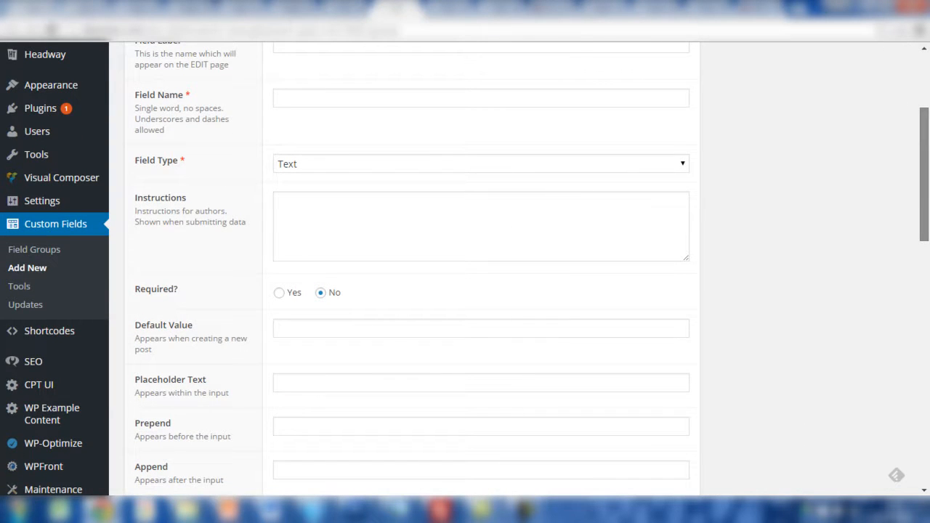
left_click_drag(925, 175, 925, 207)
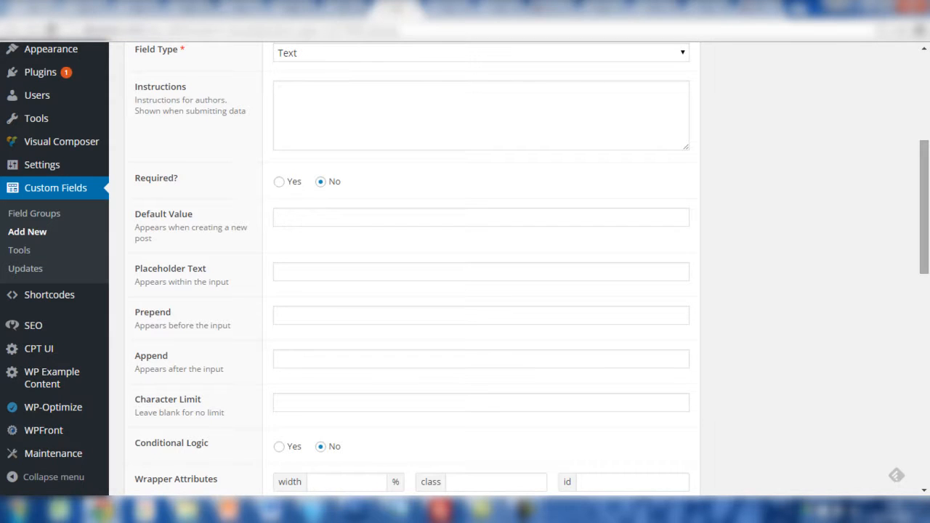
scroll(479, 269, "down", 2)
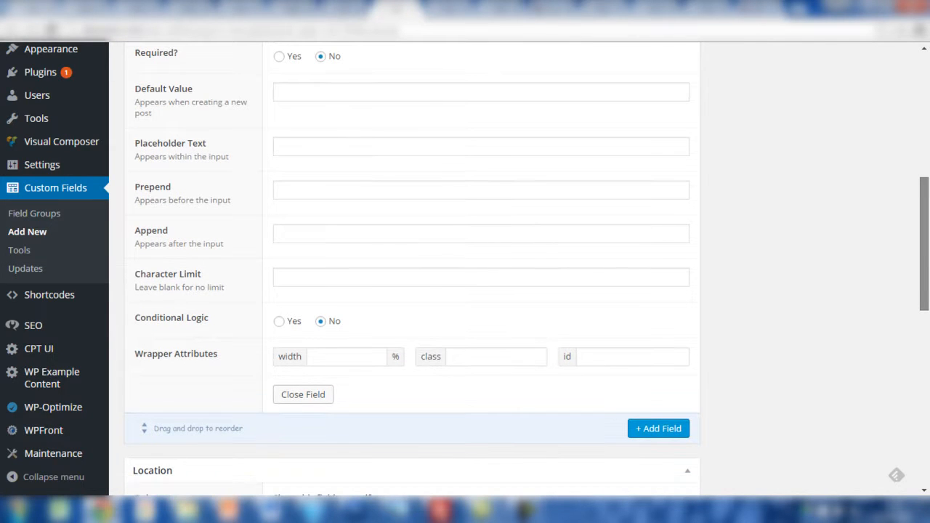
scroll(480, 269, "up", 1)
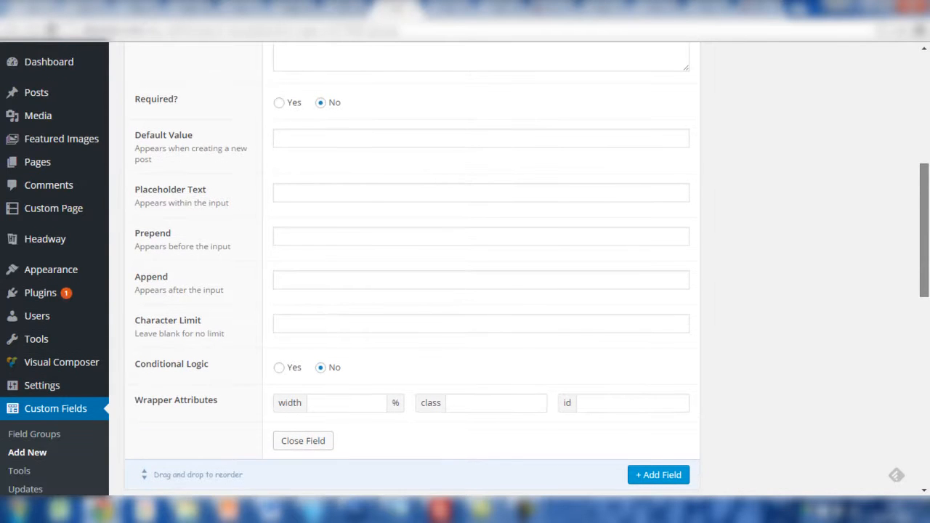
scroll(479, 269, "up", 1)
scroll(480, 269, "up", 1)
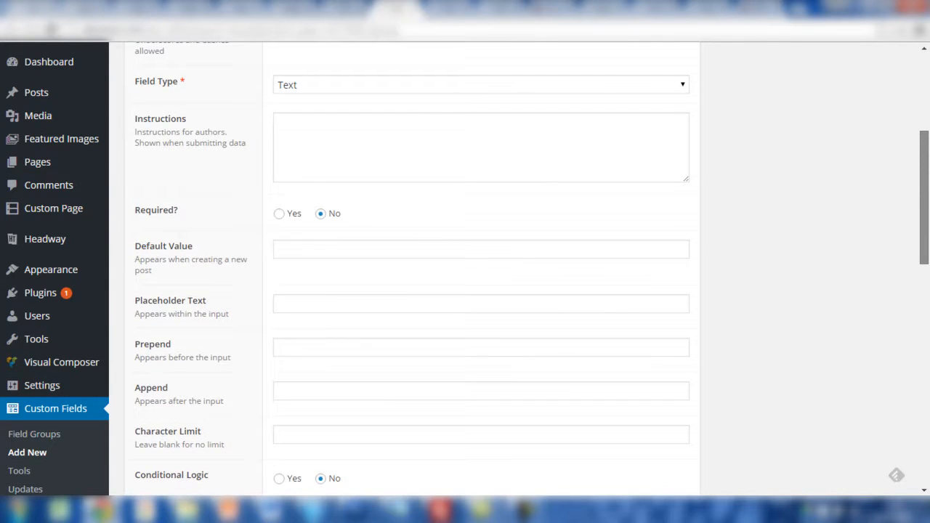
scroll(480, 269, "up", 4)
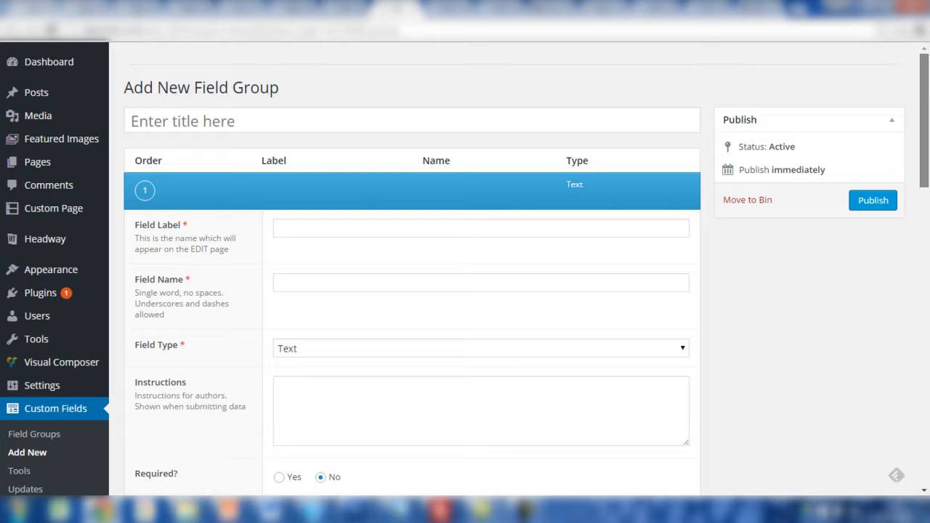
- Set the location rule to show the field group if Post Type is equal to Custom Page
scroll(465, 269, "down", 7)
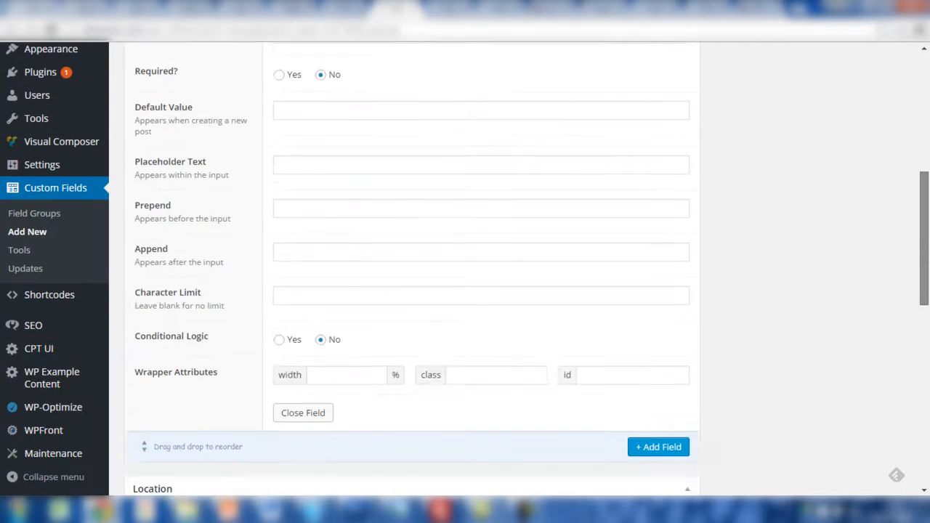
scroll(465, 269, "down", 2)
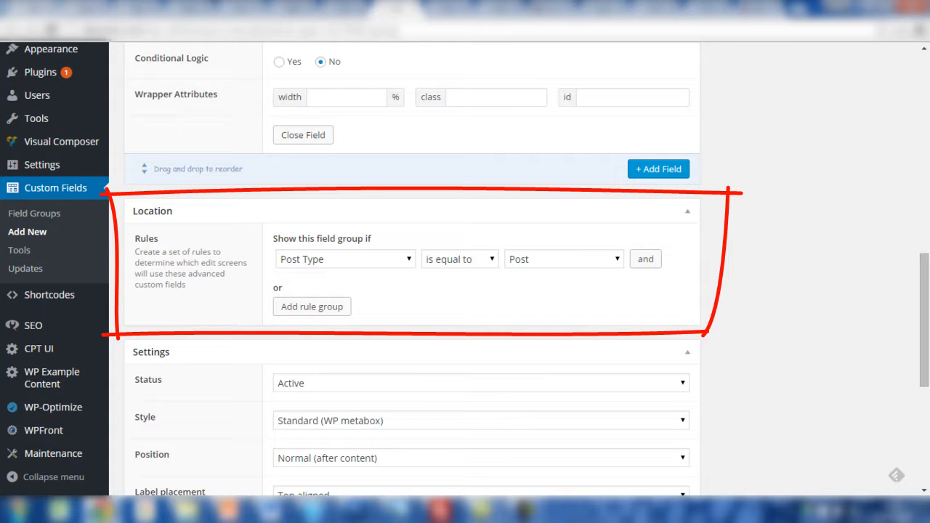
left_click(564, 260)
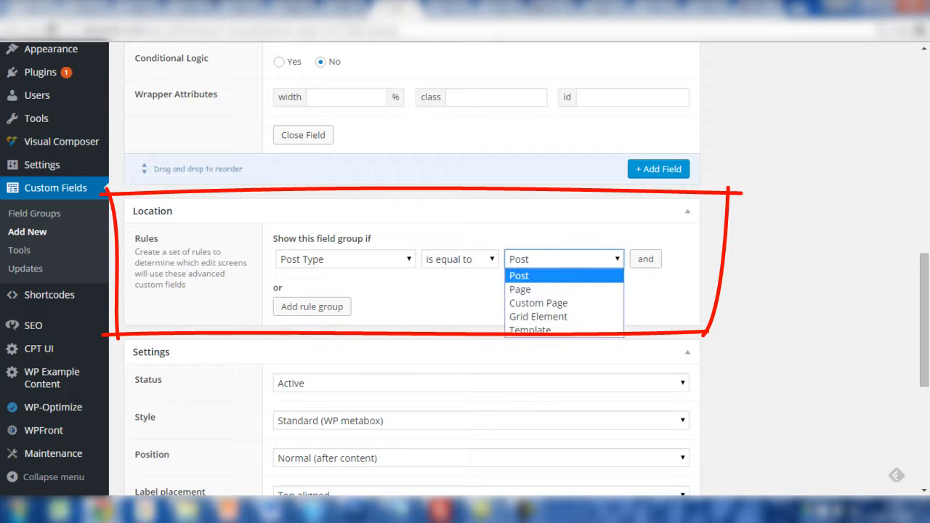
left_click(540, 303)
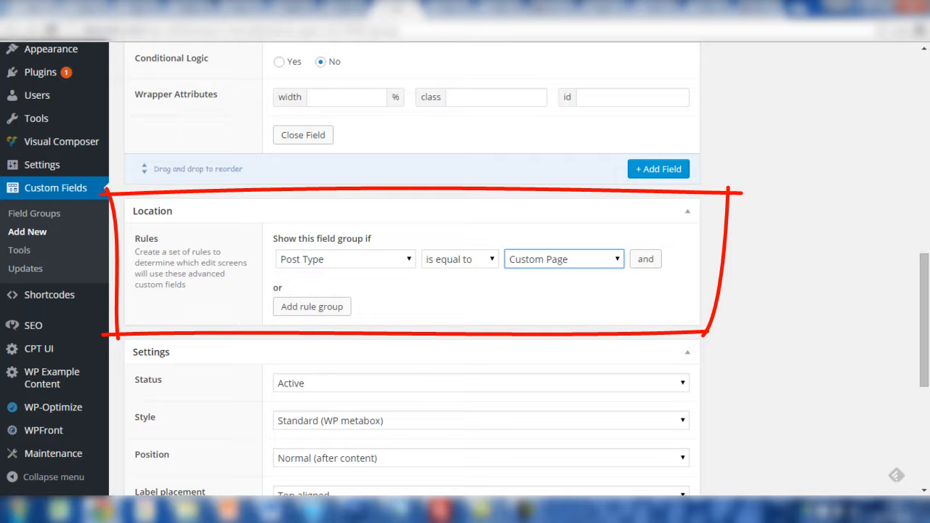
left_click(565, 259)
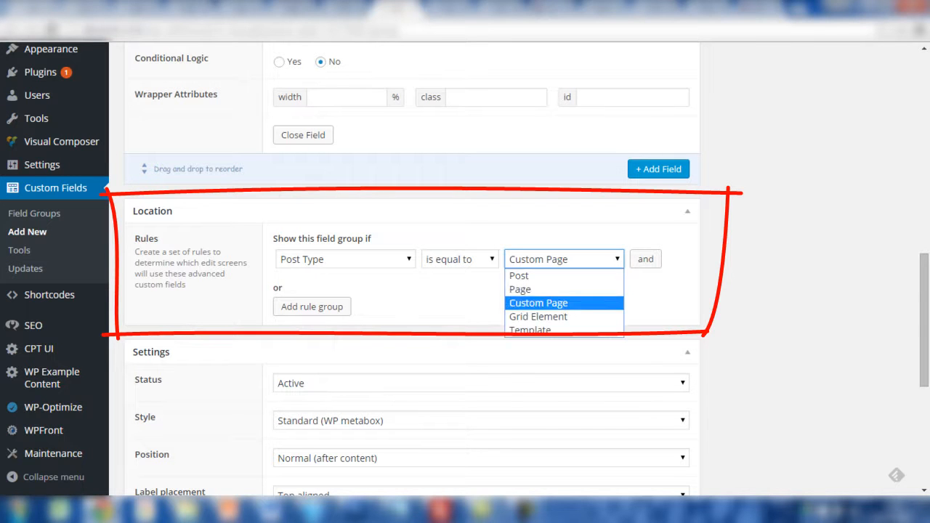
left_click(550, 303)
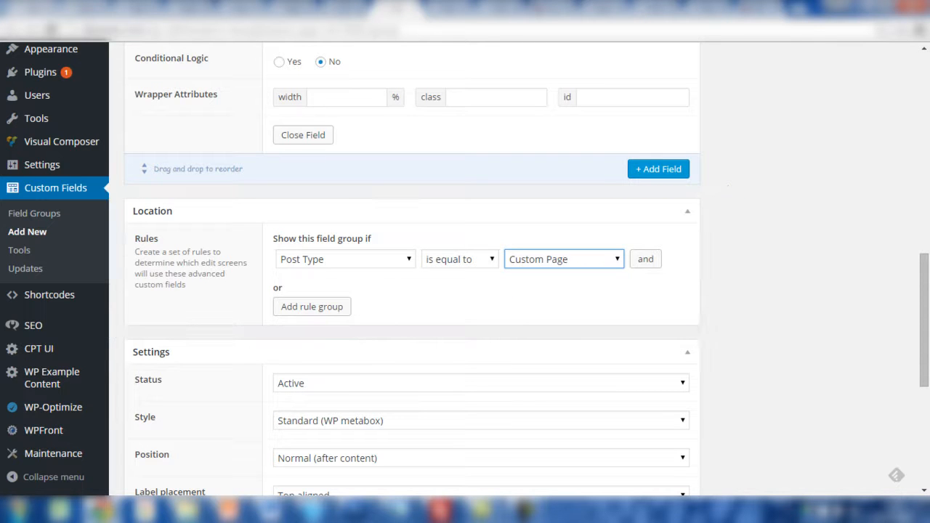
- Review the field group's display settings and the Field Groups list of existing Advanced Custom Fields groups
scroll(465, 269, "down", 4)
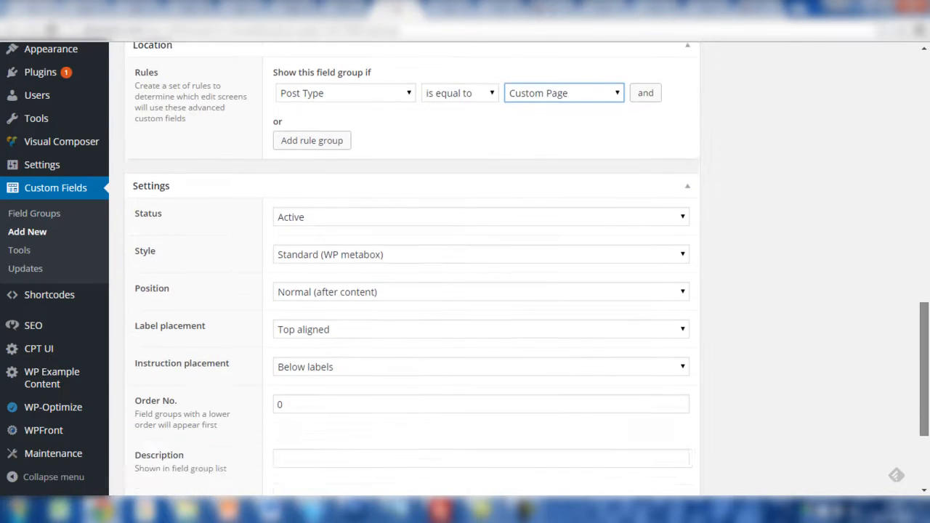
scroll(465, 269, "up", 20)
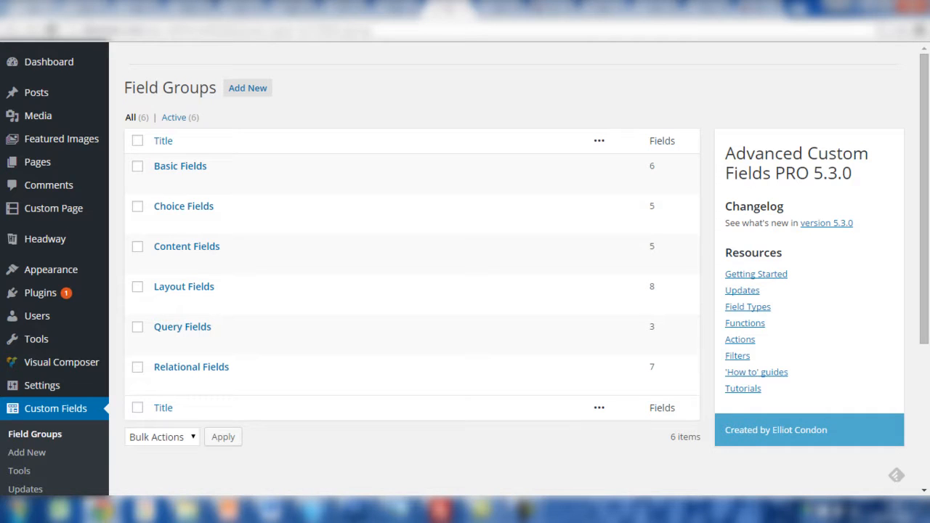
left_click_drag(124, 88, 210, 87)
left_click(210, 87)
mouse_move(181, 169)
- Open Custom Page Example for editing and examine its Basic Fields, from the text field to the password field
mouse_move(53, 209)
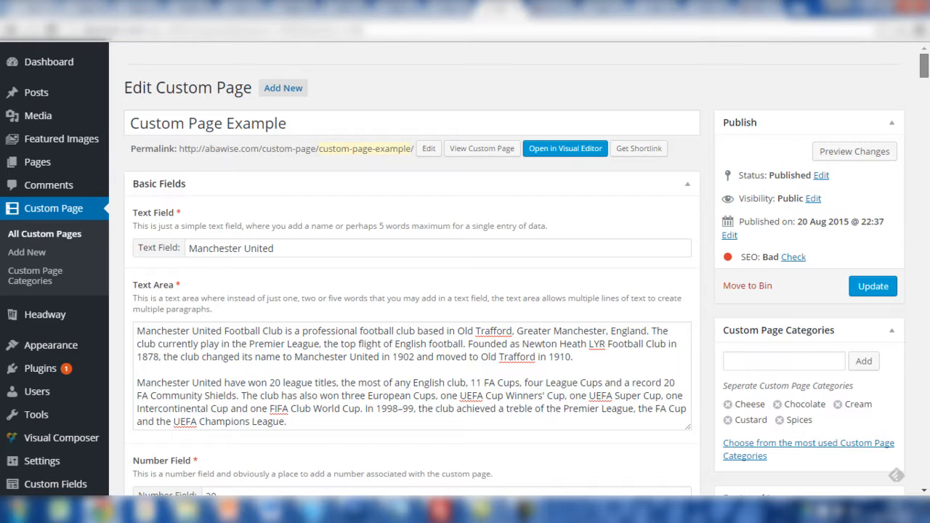
scroll(452, 279, "down", 1)
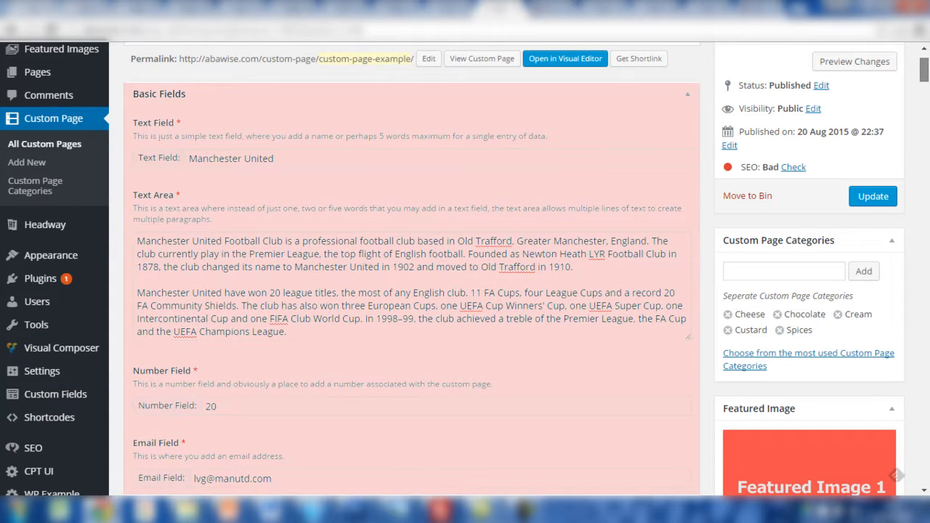
scroll(465, 269, "down", 3)
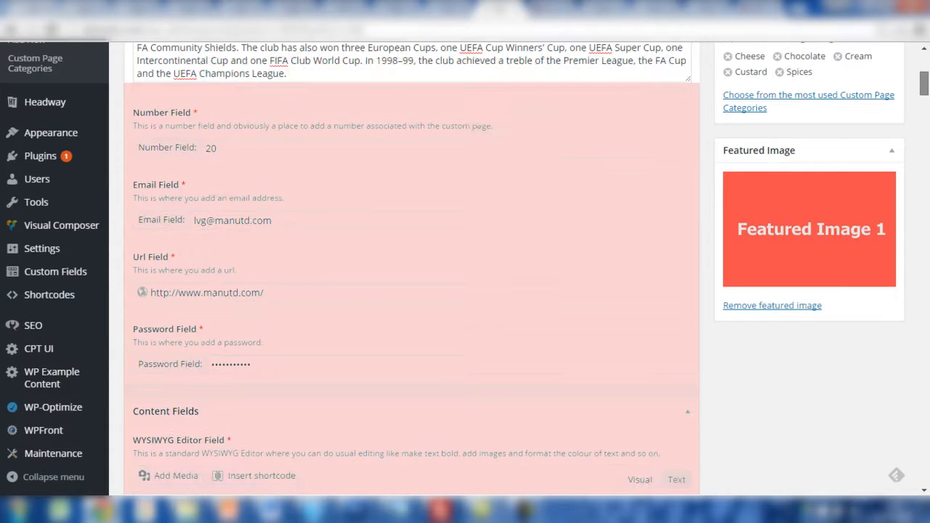
scroll(465, 269, "down", 1)
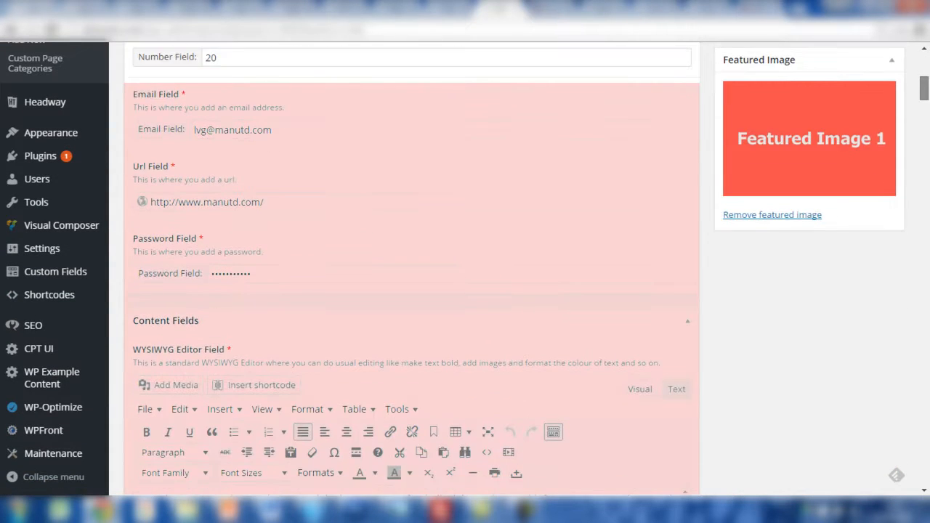
- Examine the Content Fields of Custom Page Example, including the WYSIWYG editor, oEmbed, image, file and gallery fields
scroll(411, 291, "down", 5)
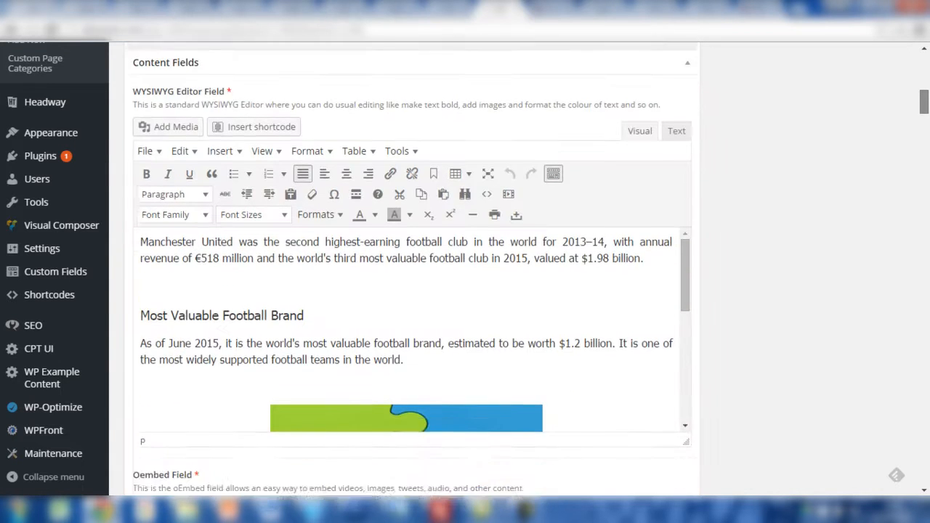
scroll(412, 291, "down", 2)
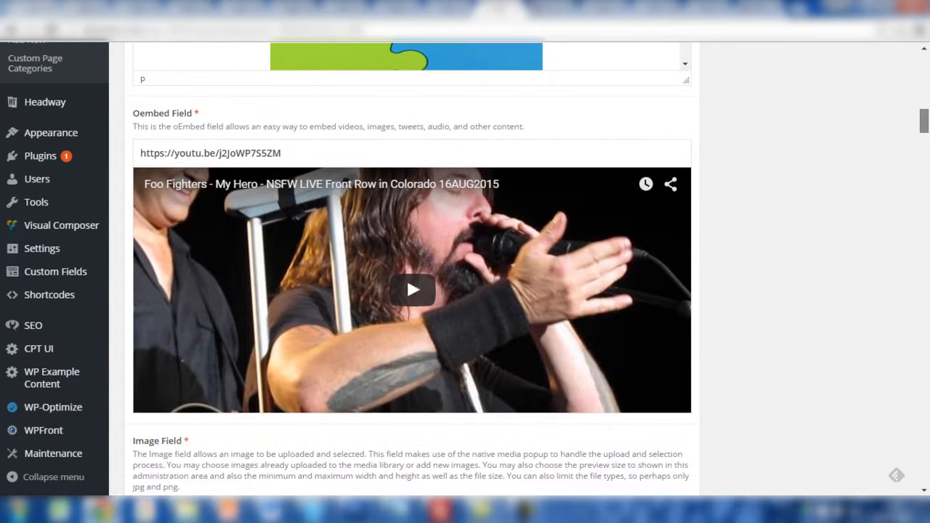
scroll(412, 291, "down", 2)
scroll(411, 291, "down", 1)
scroll(411, 291, "down", 1)
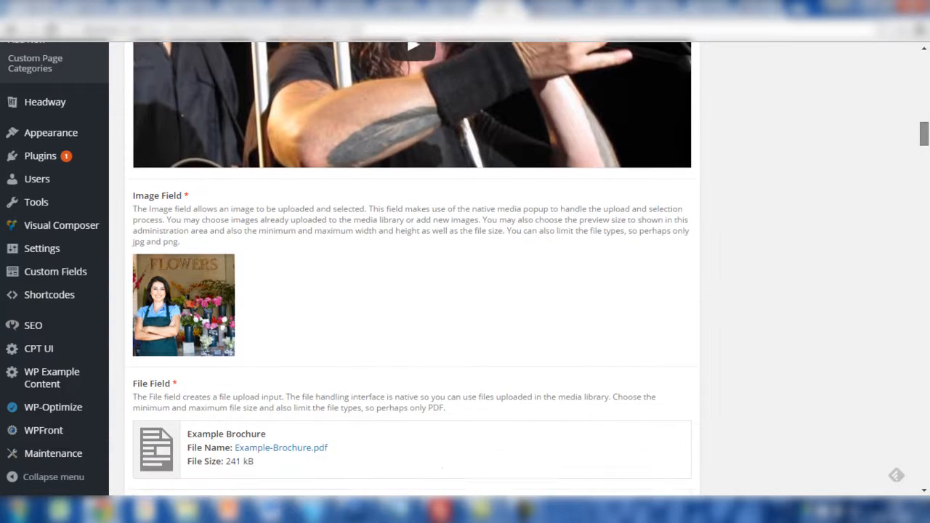
scroll(411, 291, "down", 4)
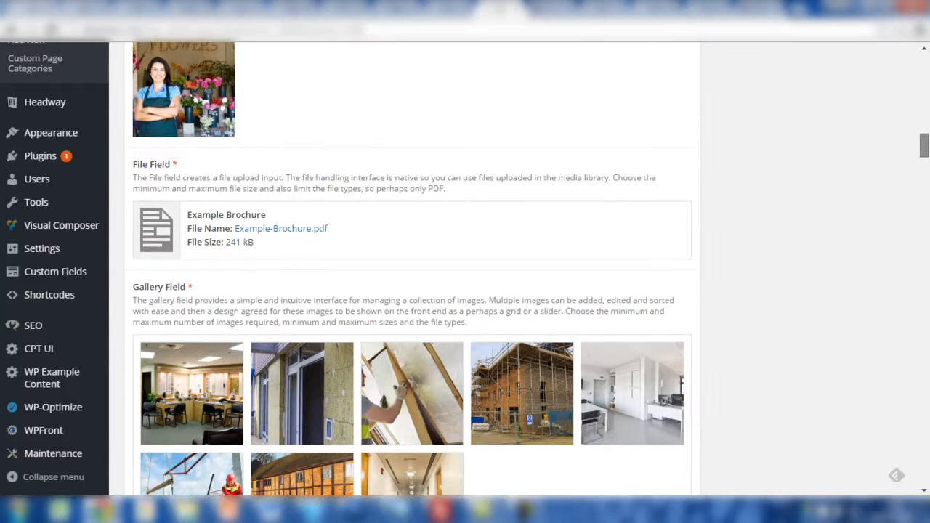
scroll(411, 291, "down", 1)
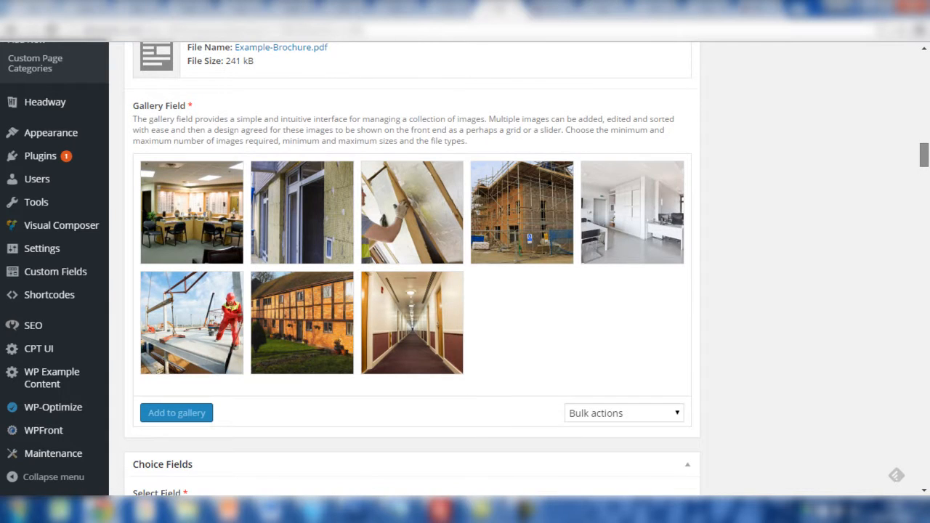
scroll(411, 291, "up", 10)
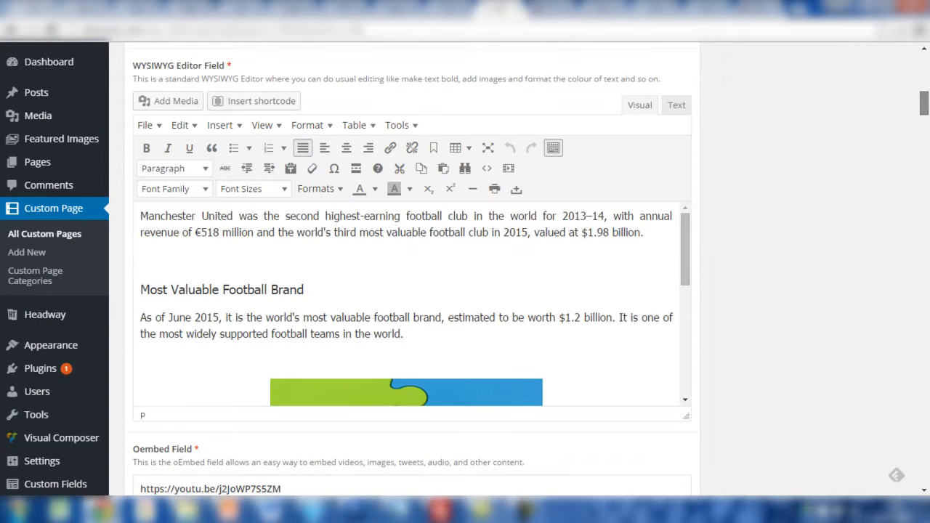
scroll(412, 290, "up", 8)
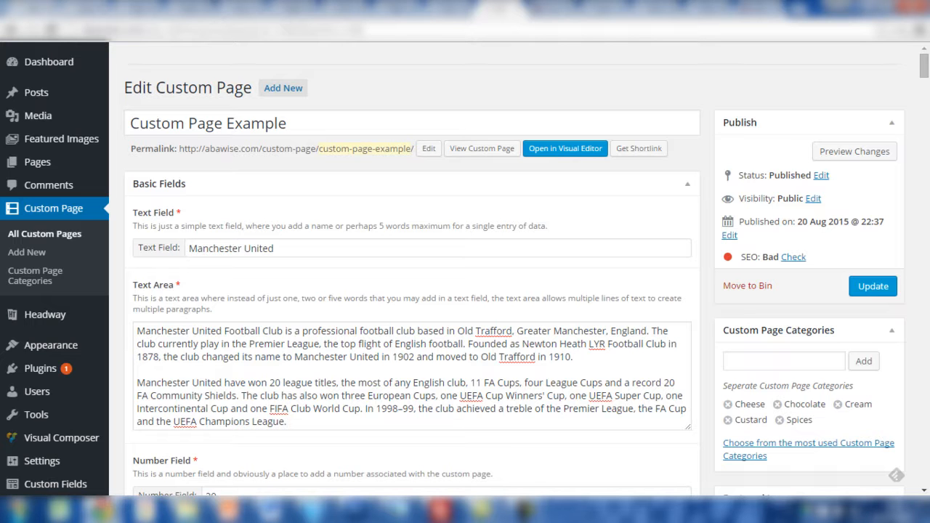
- Compare the Basic Fields on the front-end Custom Page Example with the edit screen, highlighting the text area, text field and email values
left_click(551, 9)
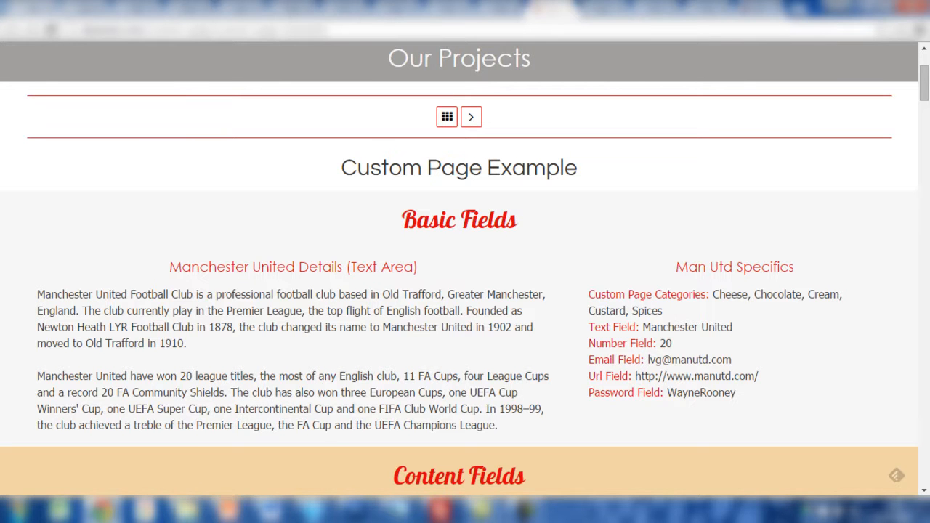
left_click(500, 9)
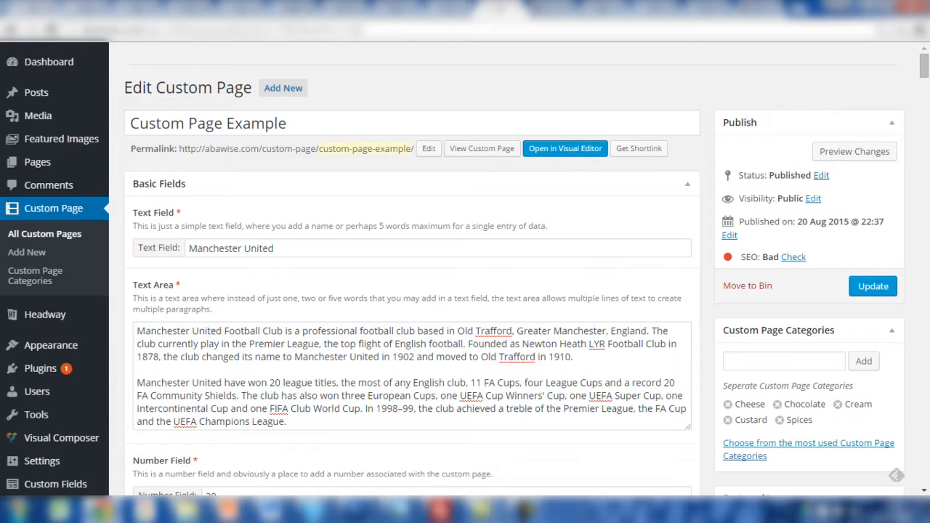
left_click(550, 9)
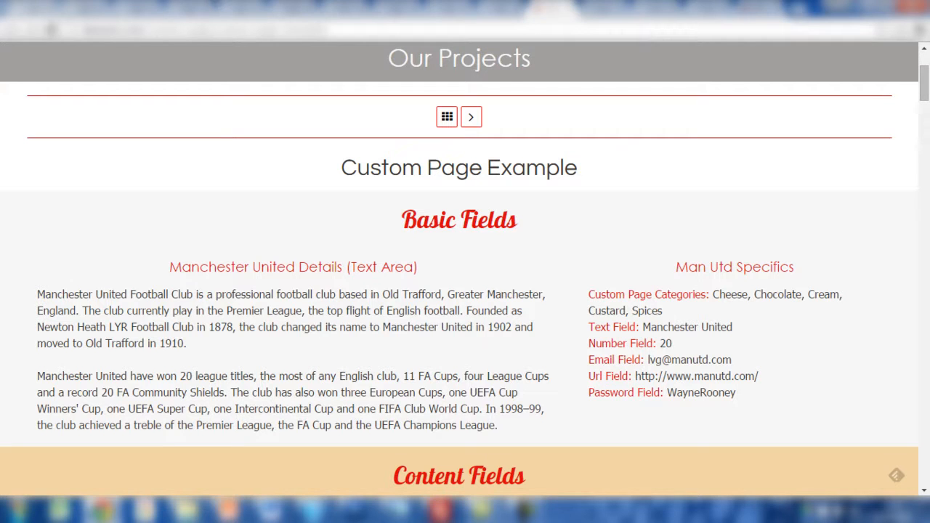
left_click_drag(498, 425, 37, 294)
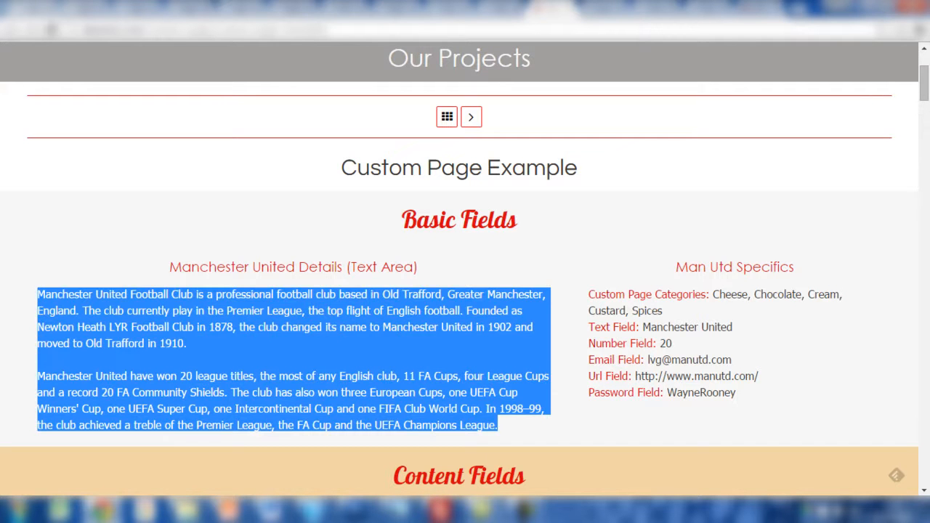
left_click_drag(733, 327, 643, 327)
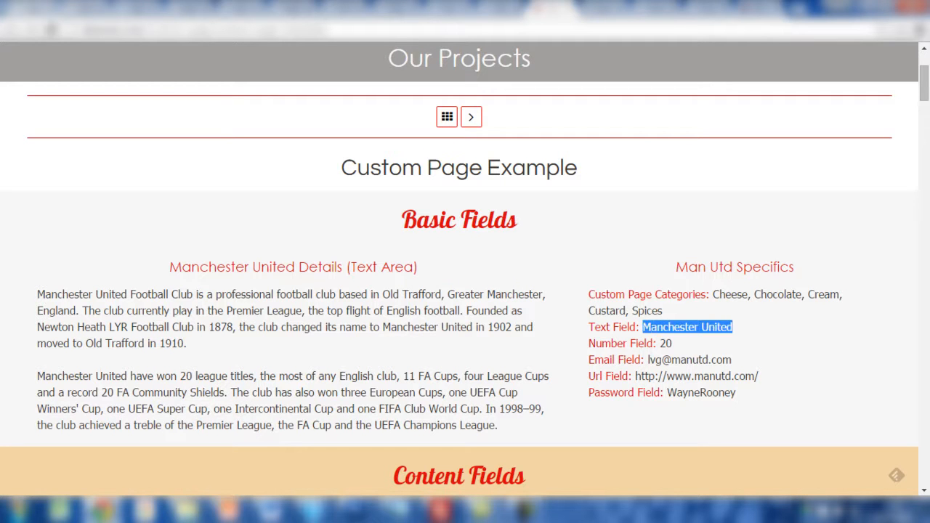
left_click_drag(731, 360, 648, 360)
left_click(760, 367)
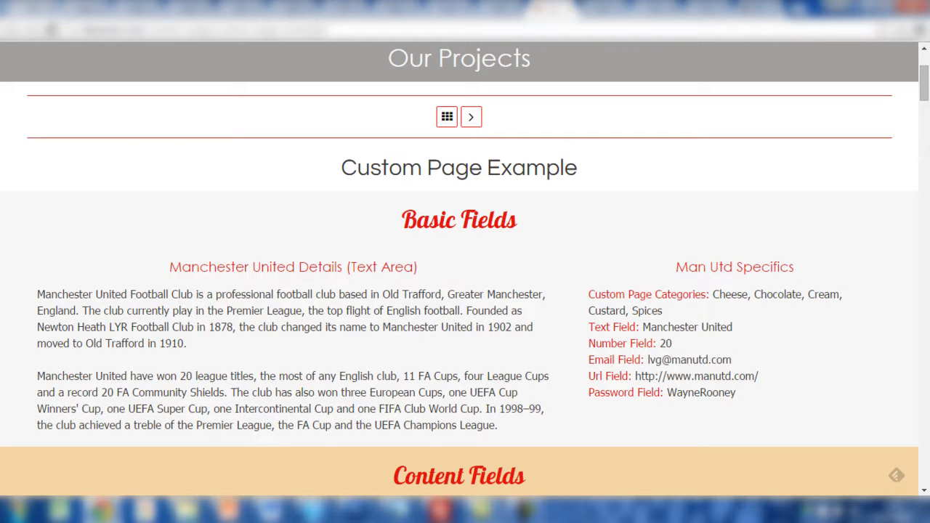
- Review the front-end output of the Content Fields, gallery and Choice Fields, and return to the page heading area
scroll(924, 83, "down", 8)
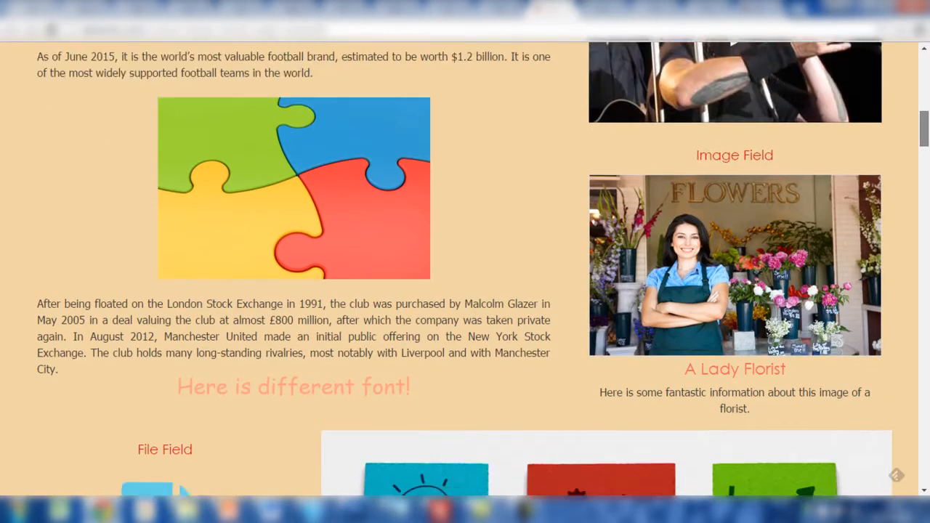
left_click_drag(924, 128, 924, 148)
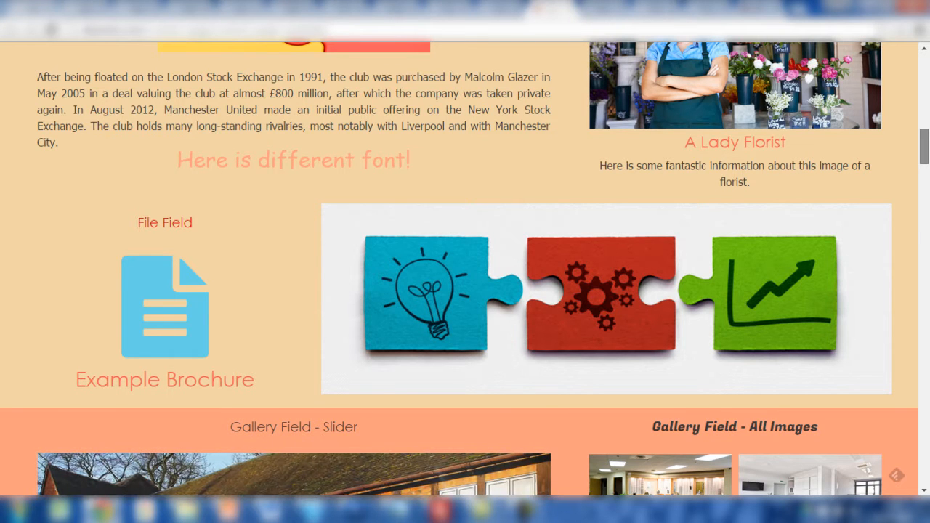
scroll(465, 269, "down", 1)
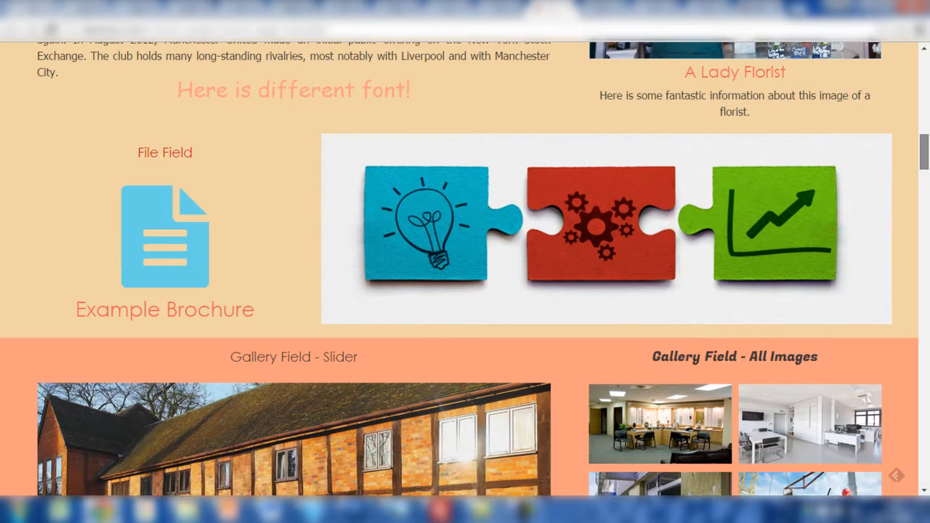
scroll(466, 269, "down", 5)
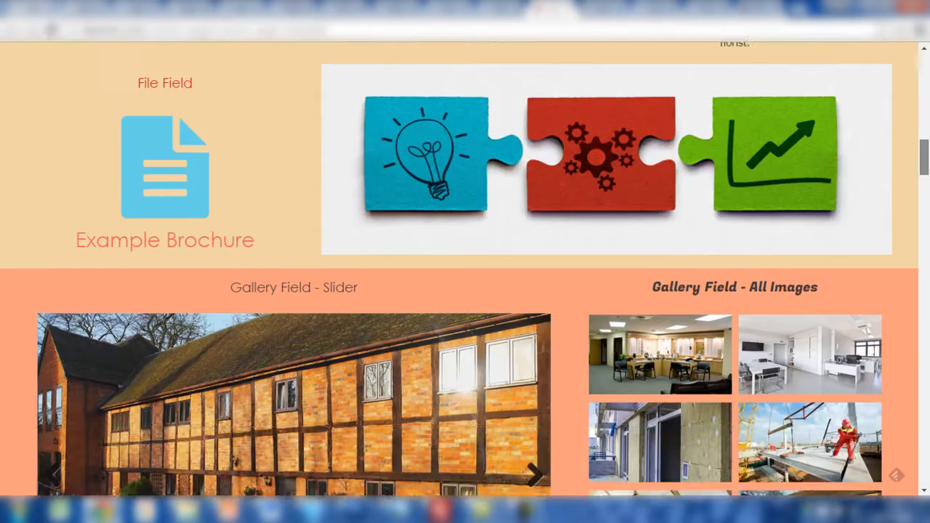
scroll(466, 269, "down", 2)
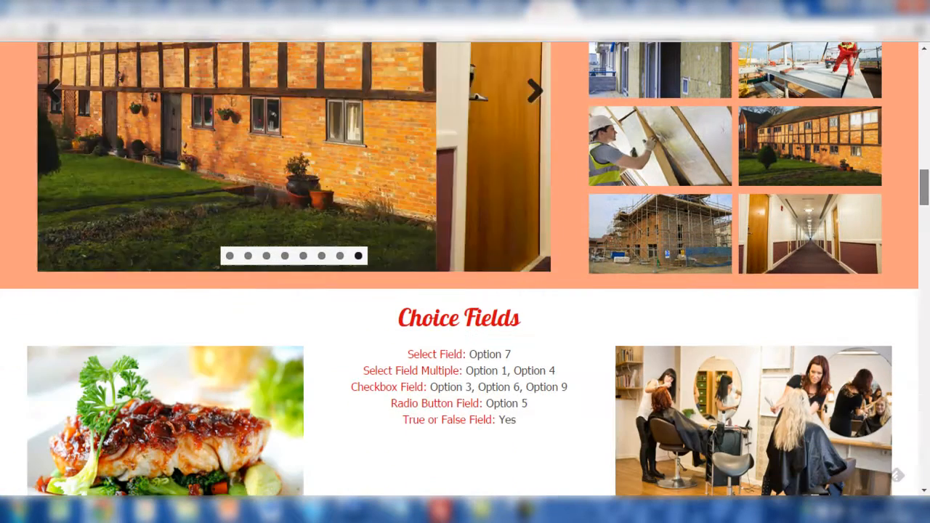
scroll(465, 269, "down", 2)
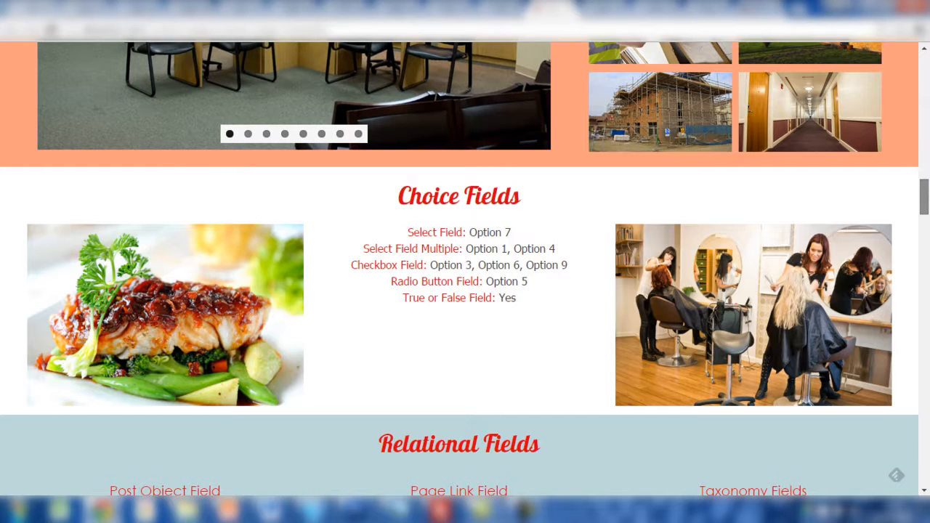
scroll(465, 269, "up", 1)
scroll(465, 269, "up", 10)
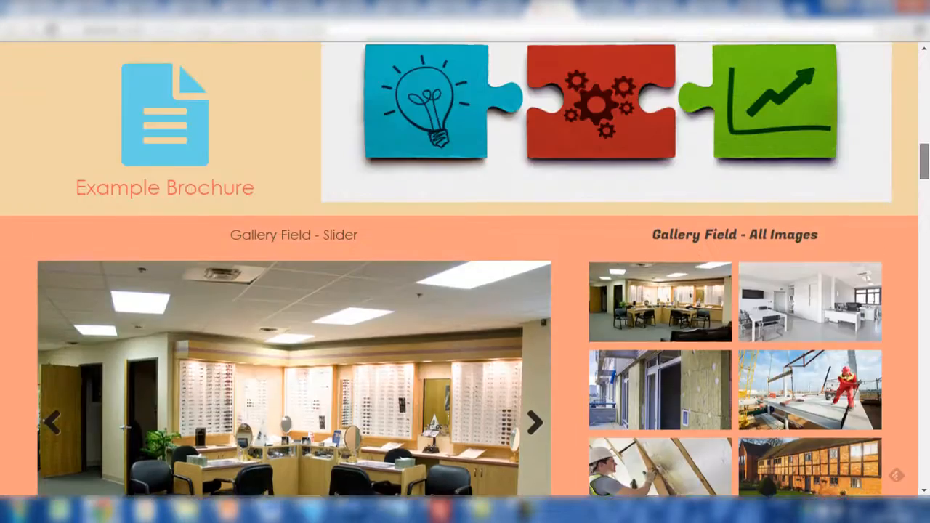
scroll(465, 269, "up", 6)
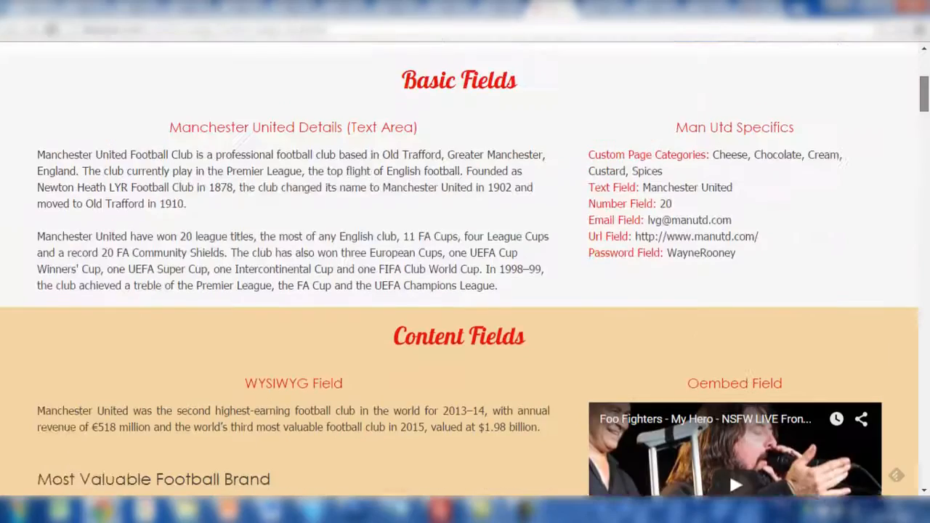
left_click_drag(923, 80, 924, 82)
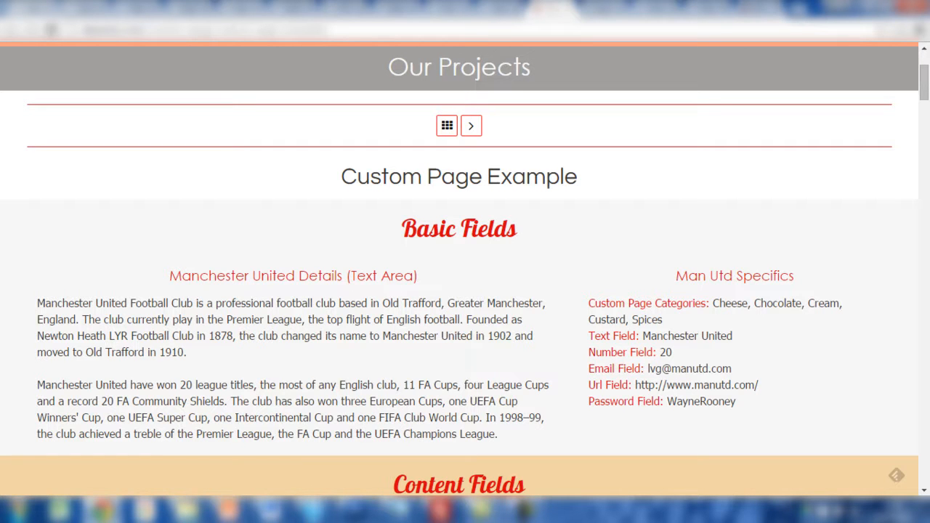
- Highlight the front-end section headings and examine their styling under Custom Pages CSS in the theme's style.css
left_click_drag(402, 229, 517, 228)
triple_click(202, 275)
key("ctrl+Tab")
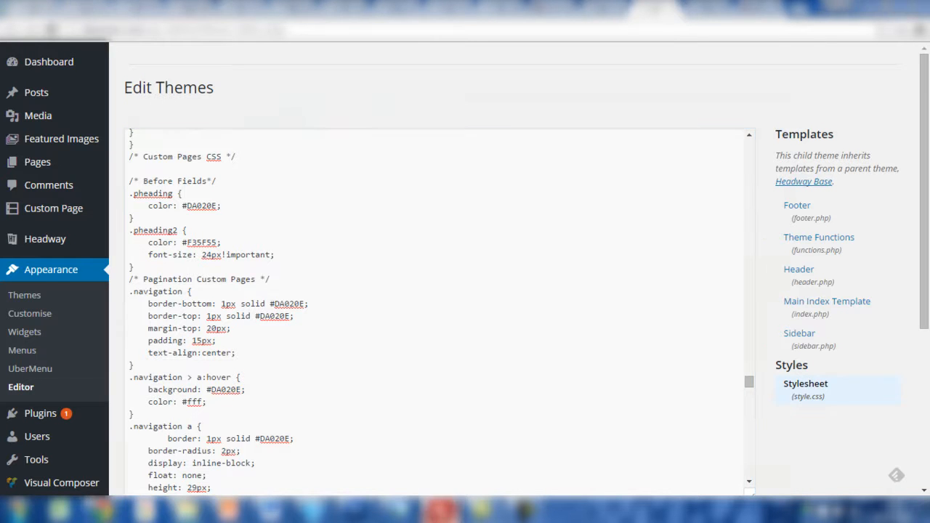
left_click(442, 508)
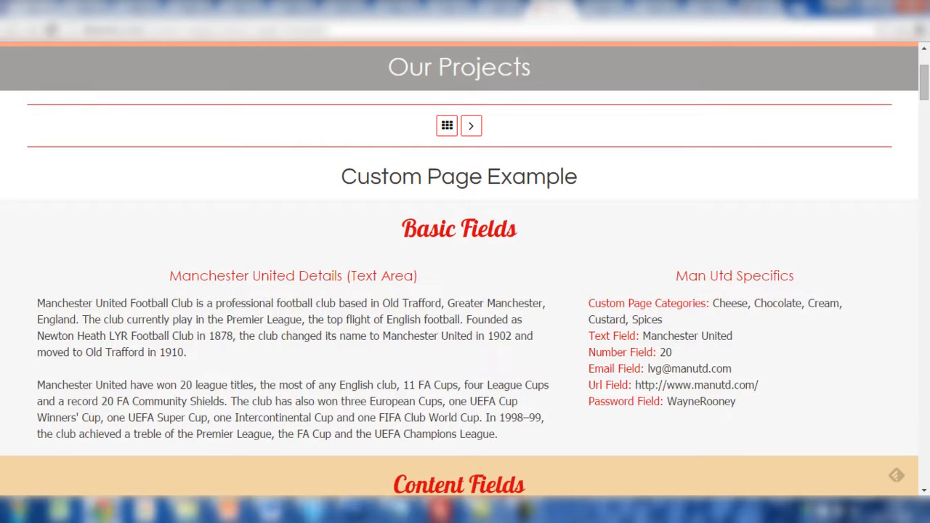
- View the first Gallery Field image enlarged, and inspect the flexslider and fancybox files on the server in the FTP client
scroll(459, 269, "down", 14)
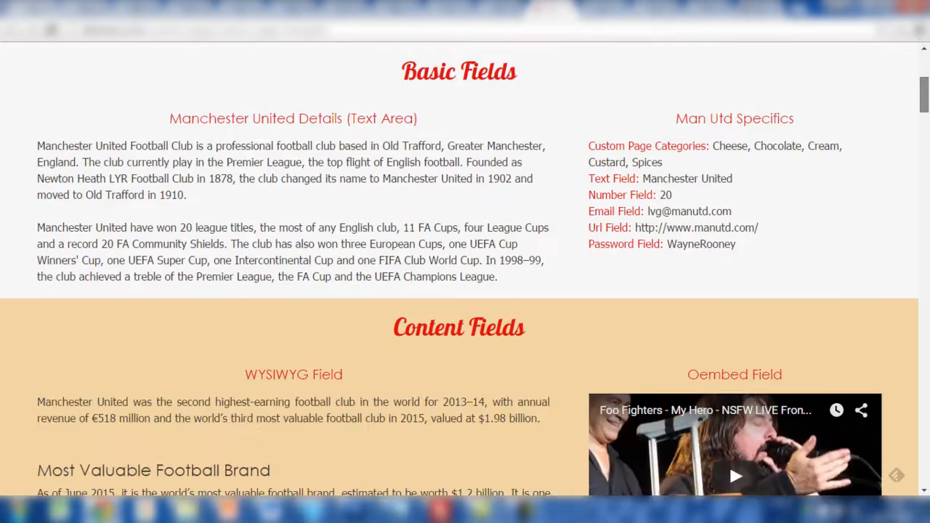
scroll(466, 291, "down", 3)
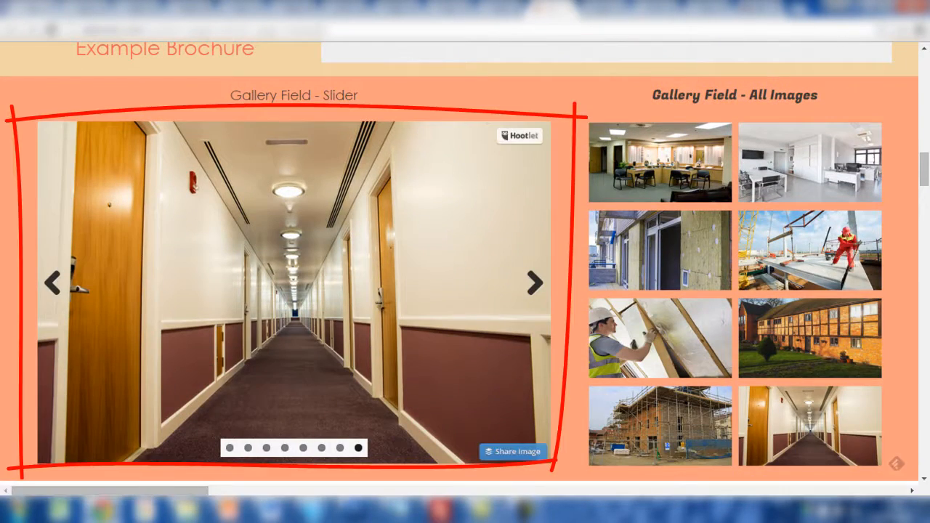
left_click(660, 161)
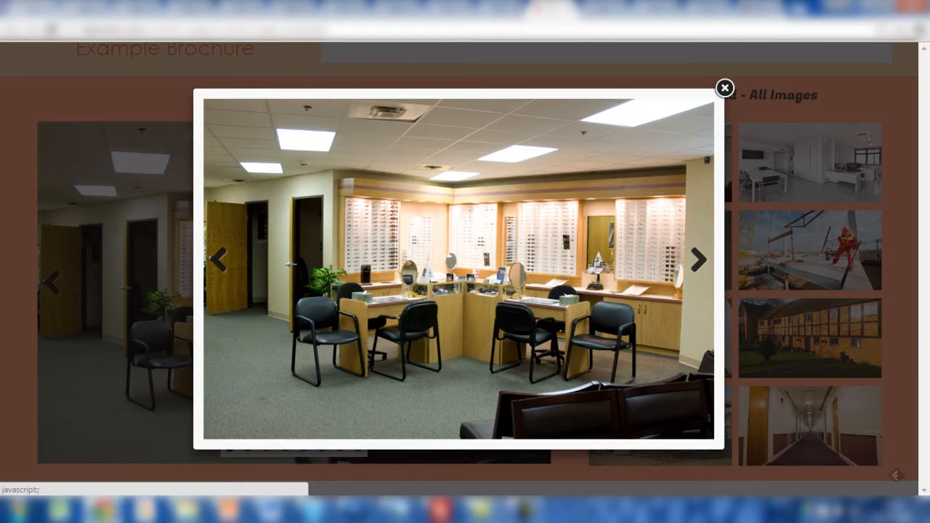
key("Escape")
left_click(438, 512)
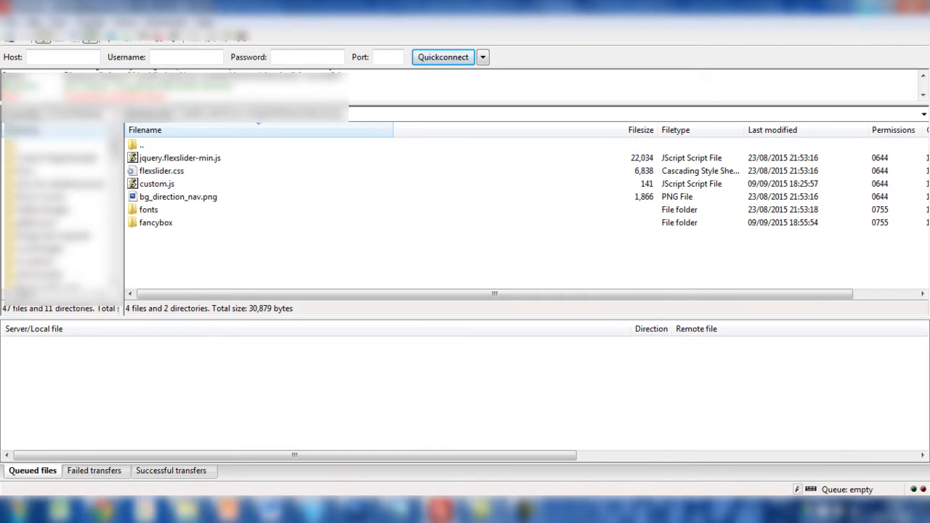
left_click(865, 6)
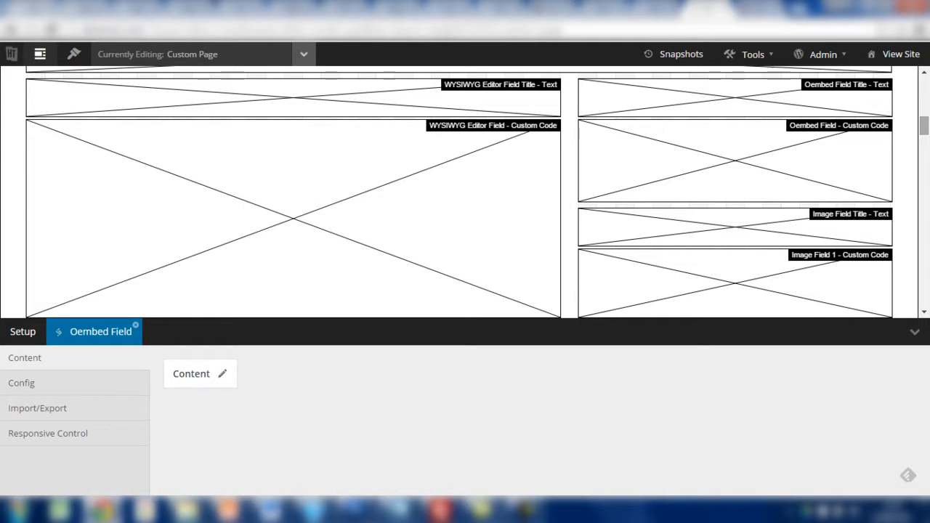
- Review the Custom Page layout blocks in the Headway visual editor, from the Content Fields to the Relational Fields
scroll(476, 191, "down", 1)
scroll(477, 191, "down", 5)
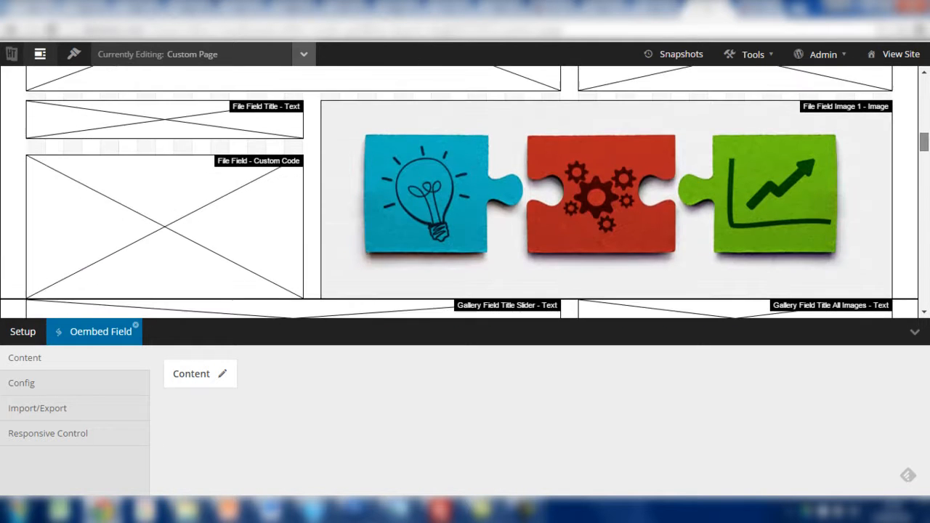
scroll(459, 192, "down", 10)
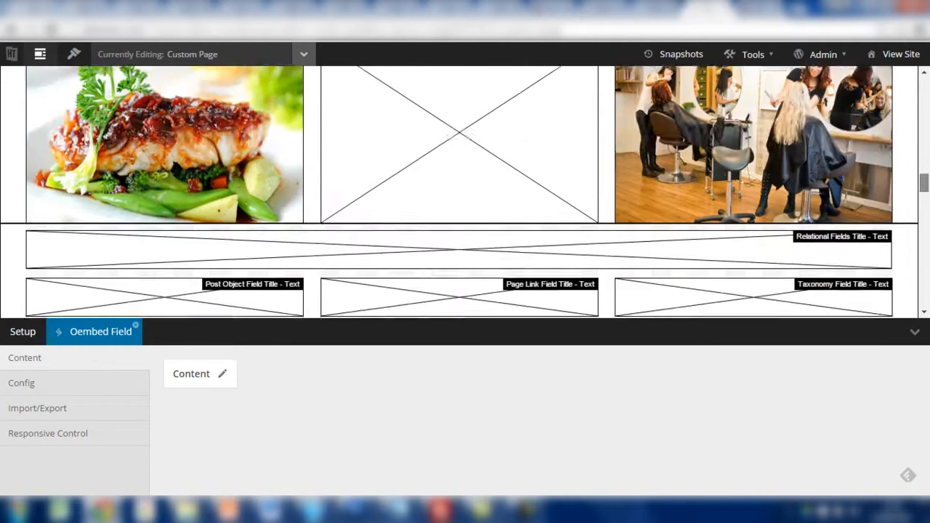
- Inspect the custom code of the Oembed Field block in the Custom Page layout, highlighting its embed-container markup and styles, and close the code editor
scroll(459, 192, "down", 2)
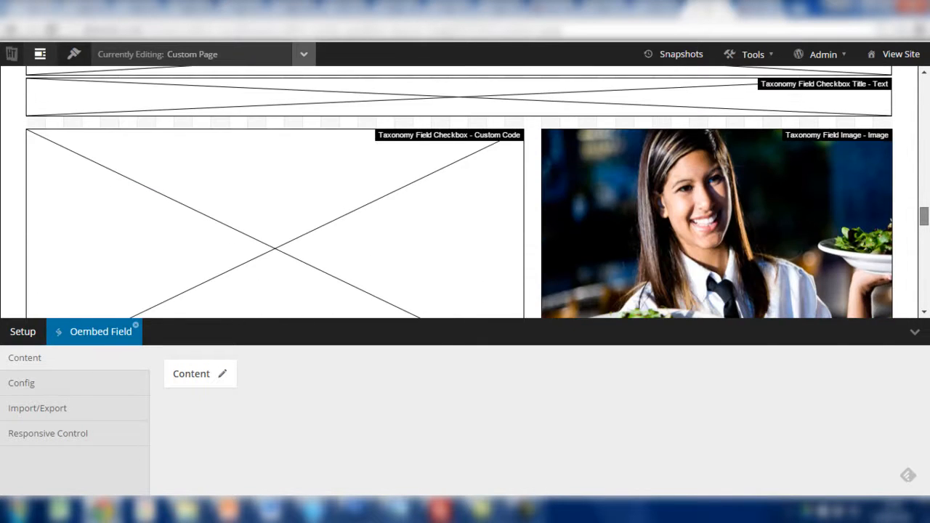
scroll(459, 192, "up", 6)
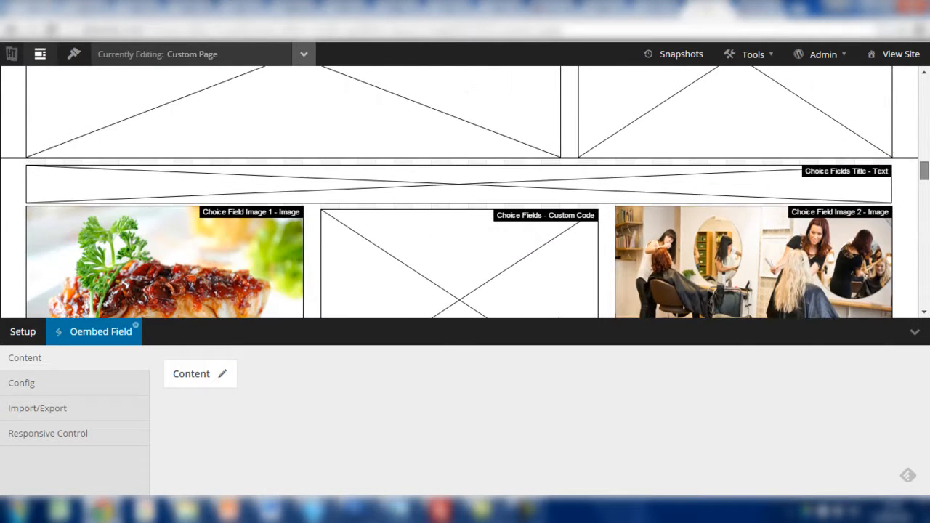
scroll(460, 192, "up", 5)
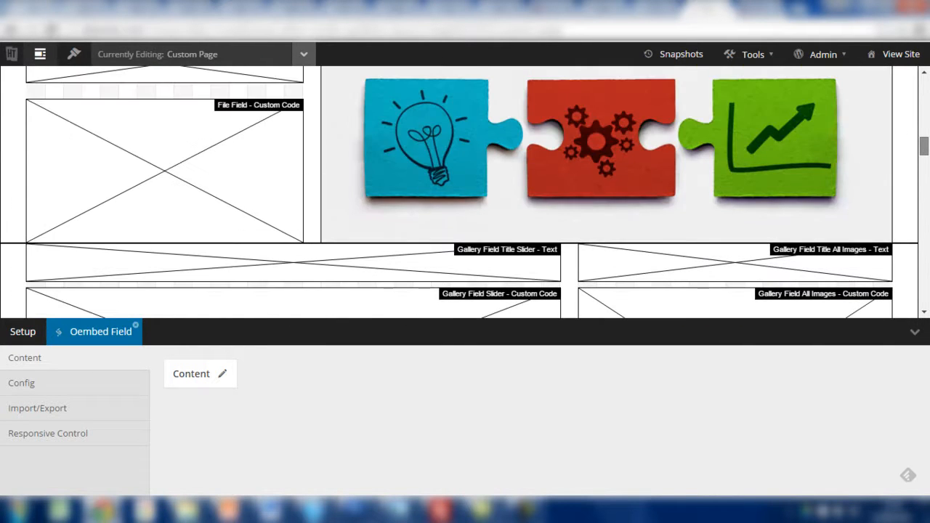
scroll(460, 191, "up", 2)
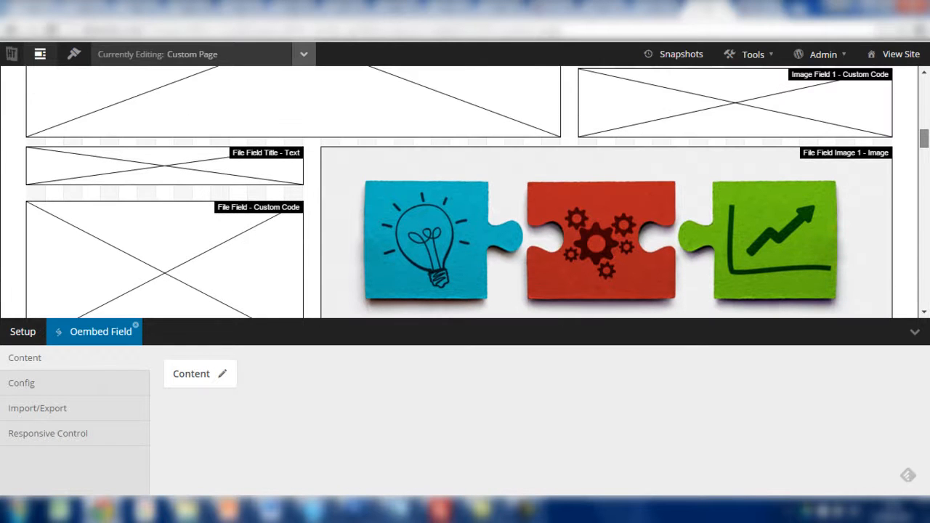
scroll(460, 192, "up", 2)
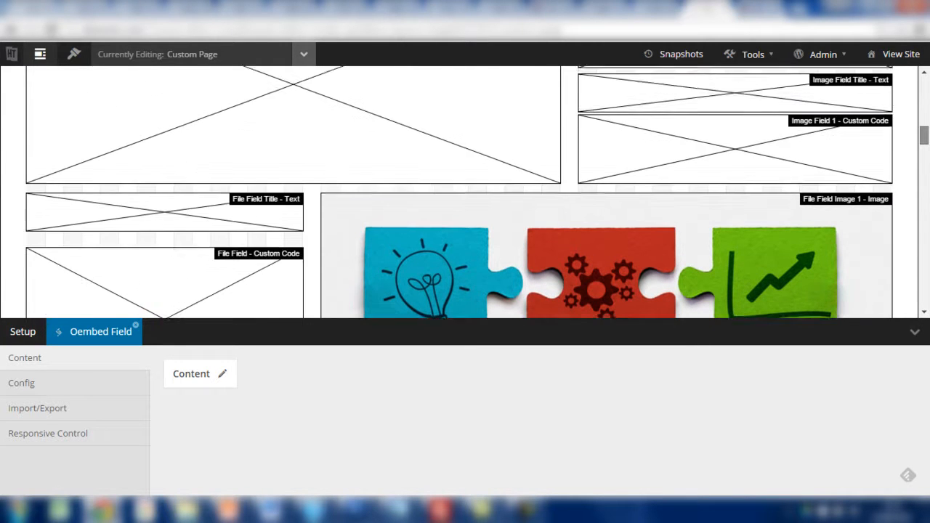
scroll(460, 192, "up", 2)
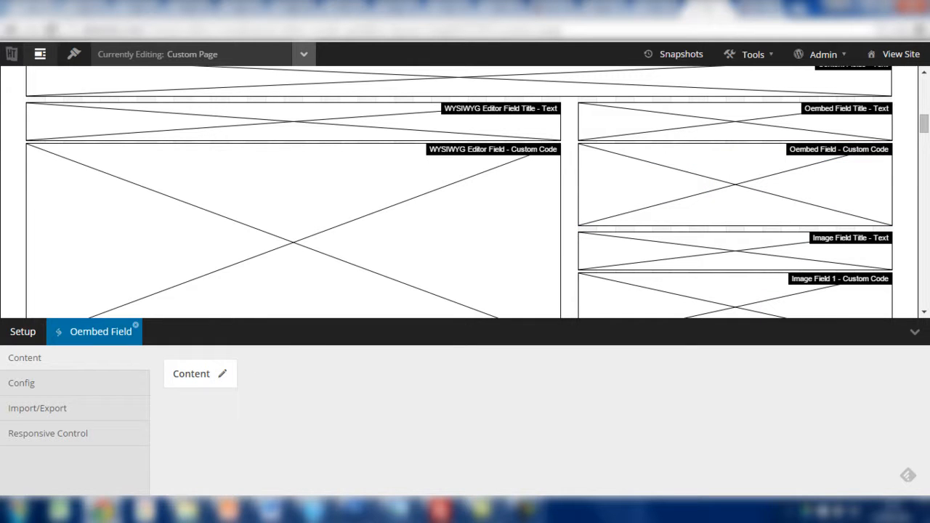
left_click(222, 374)
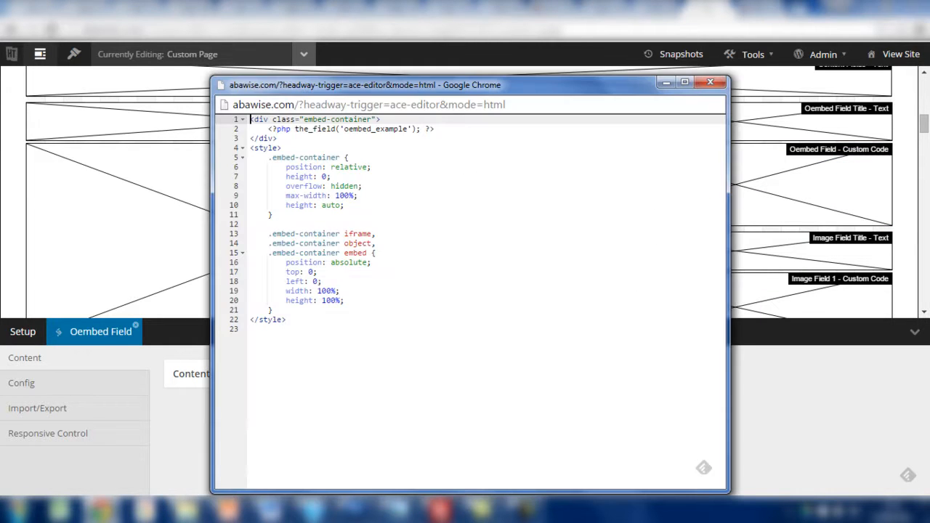
left_click_drag(287, 319, 250, 120)
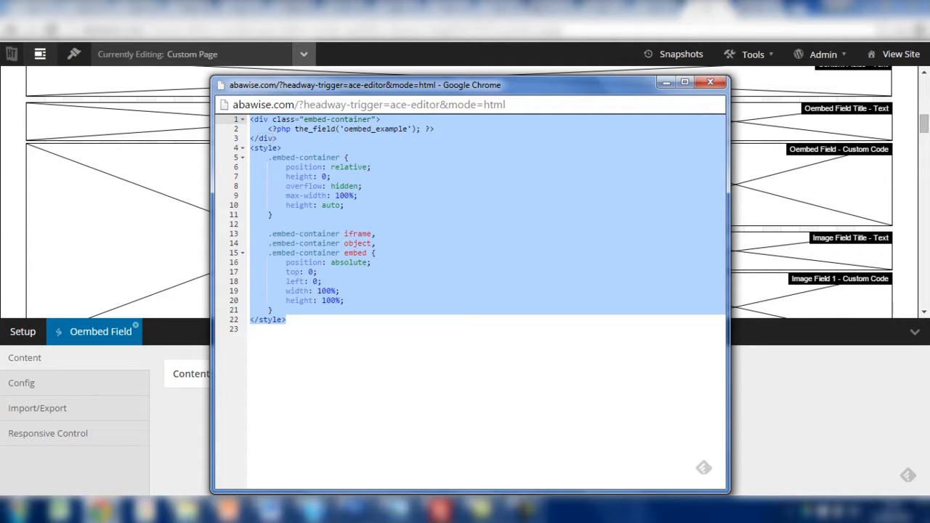
left_click(711, 83)
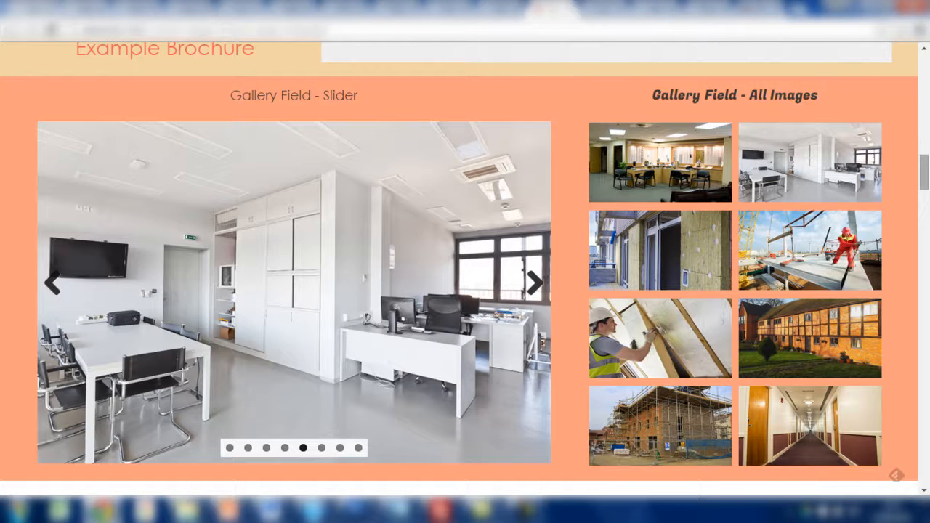
- Review the front-end Custom Page Example from the gallery back up through the Content Fields to the Basic Fields section
left_click_drag(925, 173, 924, 111)
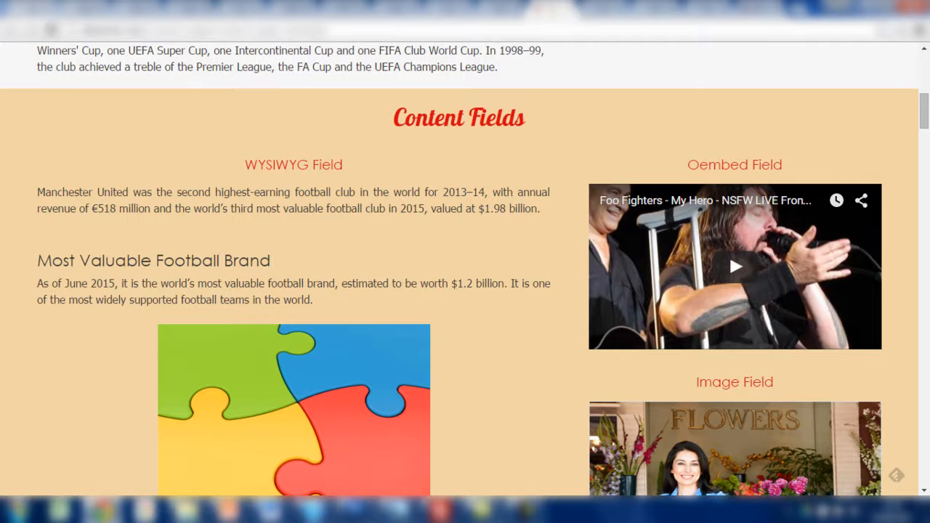
scroll(729, 253, "up", 5)
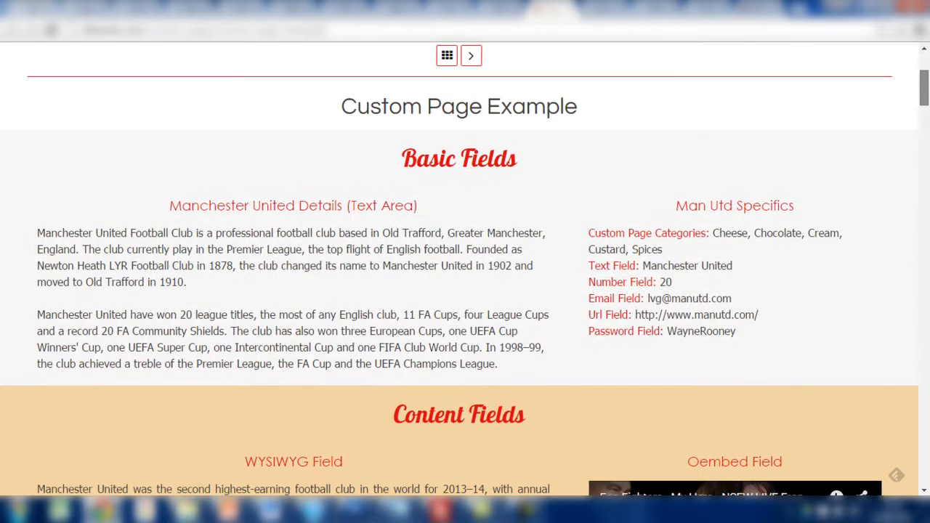